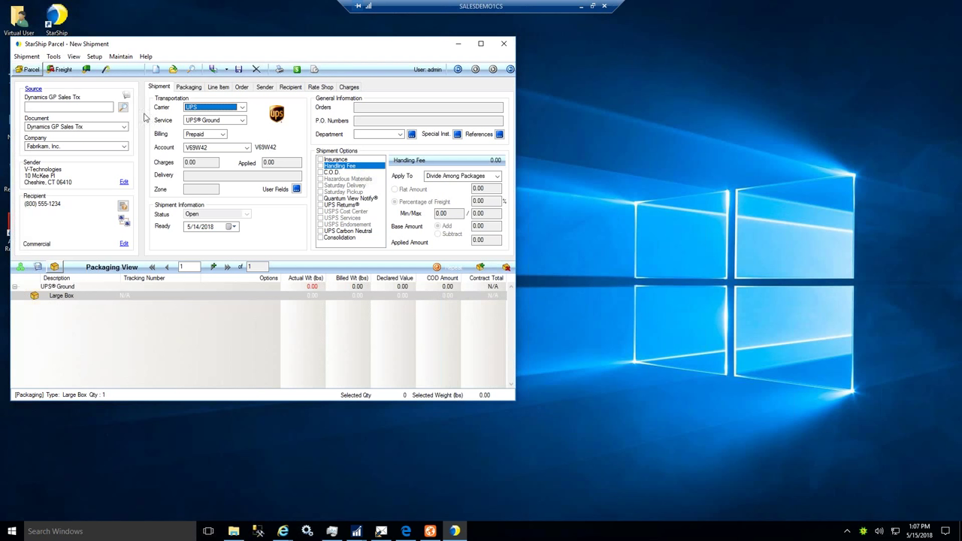
Step: Open the Dynamics GP sales transaction search and review its display columns and the fields available for filtering
{"action": "left_click", "coordinate": [48, 107]}
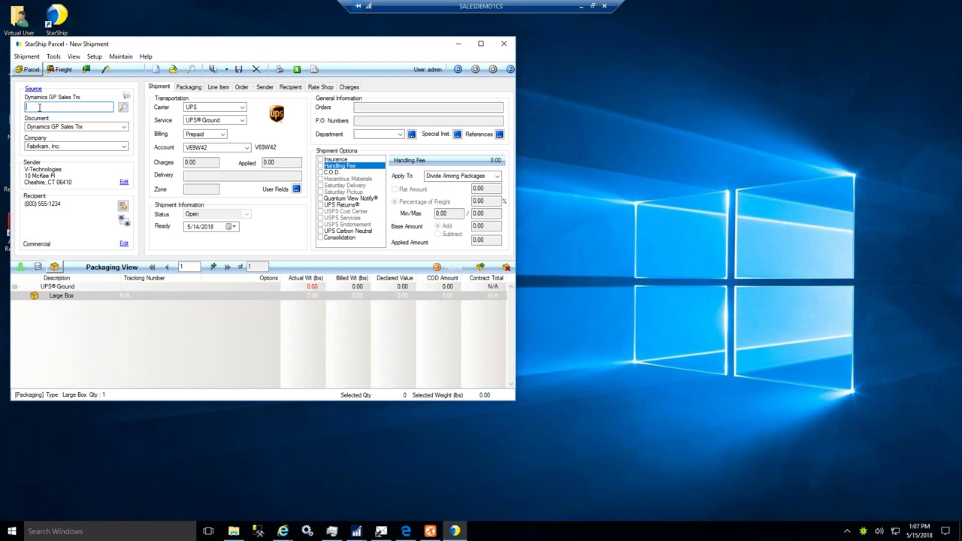
{"action": "left_click", "coordinate": [123, 109]}
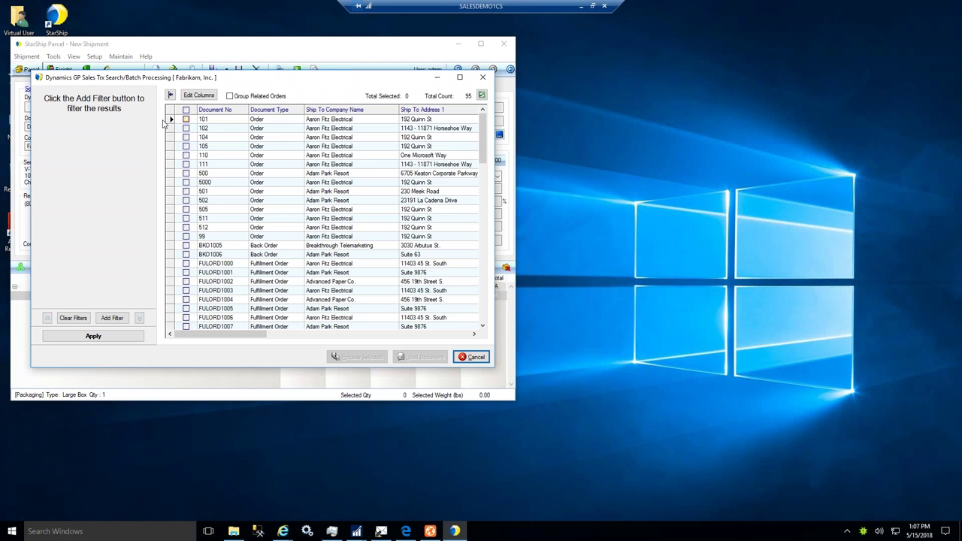
{"action": "left_click", "coordinate": [206, 97]}
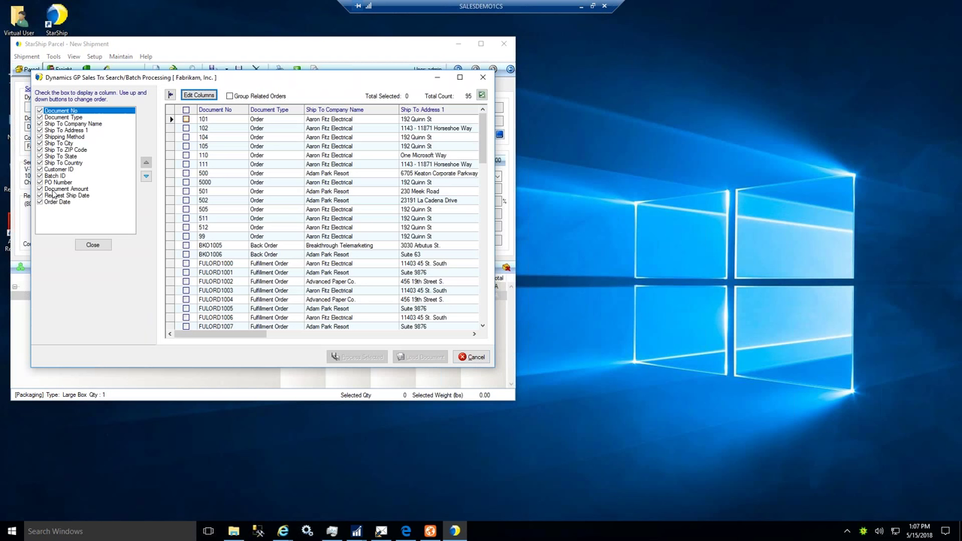
{"action": "left_click", "coordinate": [89, 245]}
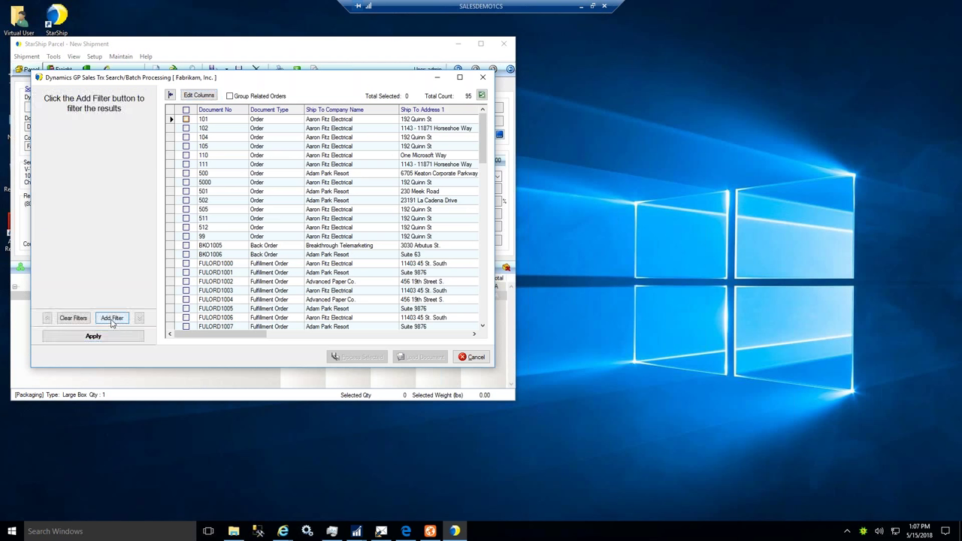
{"action": "left_click", "coordinate": [112, 318]}
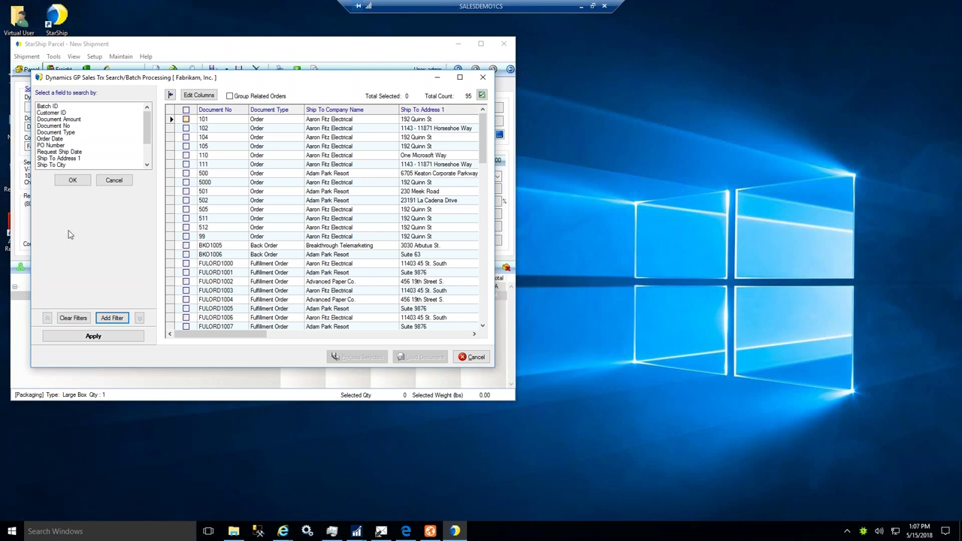
Step: Load the first sales order from the search list into the shipment and discard the current shipment without saving
{"action": "double_click", "coordinate": [364, 124]}
{"action": "left_click", "coordinate": [256, 68]}
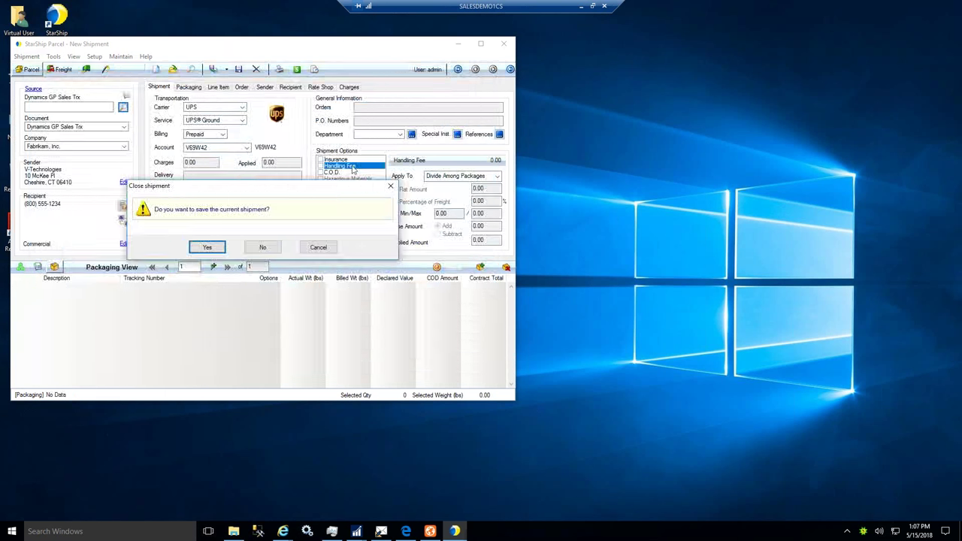
{"action": "left_click", "coordinate": [262, 249]}
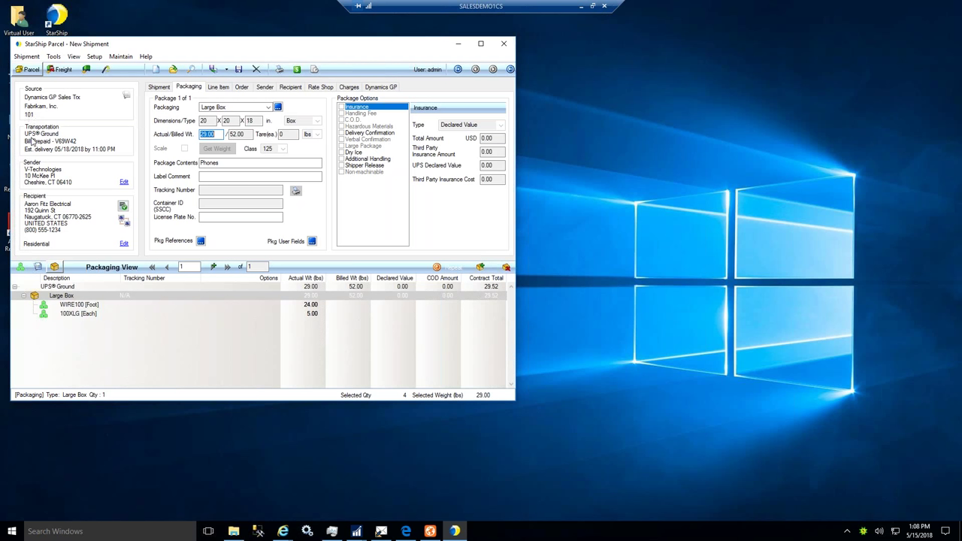
Step: Review the shipment's transportation details and the available billing options
{"action": "left_click", "coordinate": [158, 88]}
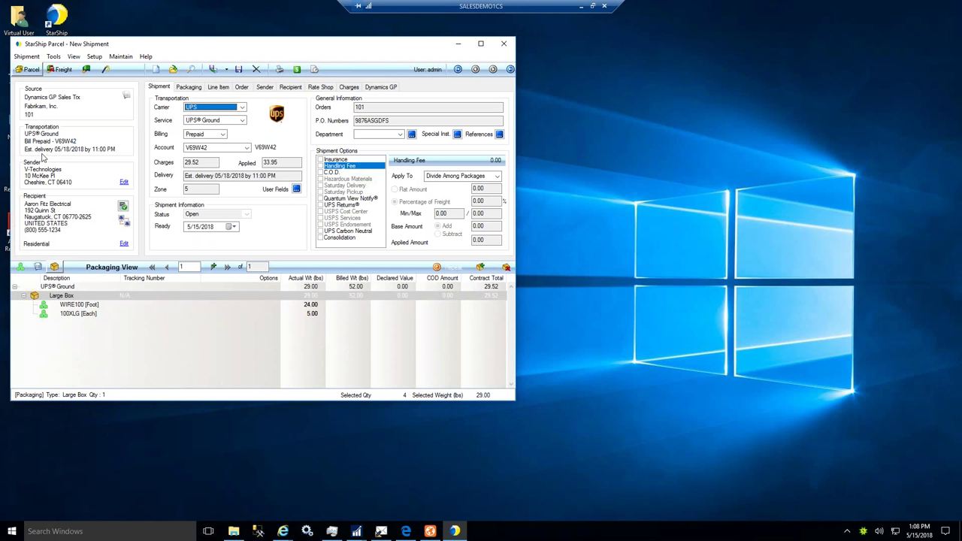
{"action": "left_click", "coordinate": [222, 134]}
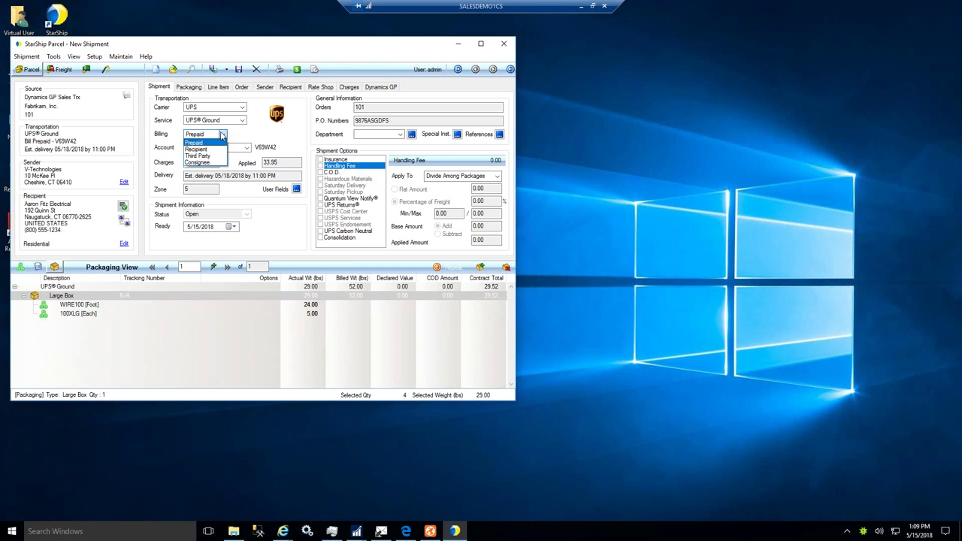
{"action": "left_click", "coordinate": [260, 138]}
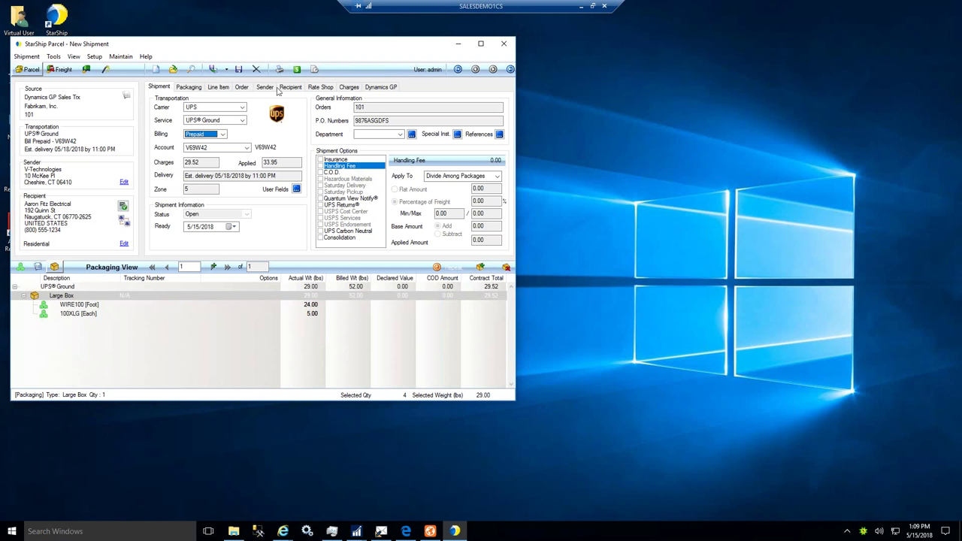
Step: Review the sender's name and address details and the available sender address IDs
{"action": "left_click", "coordinate": [265, 88]}
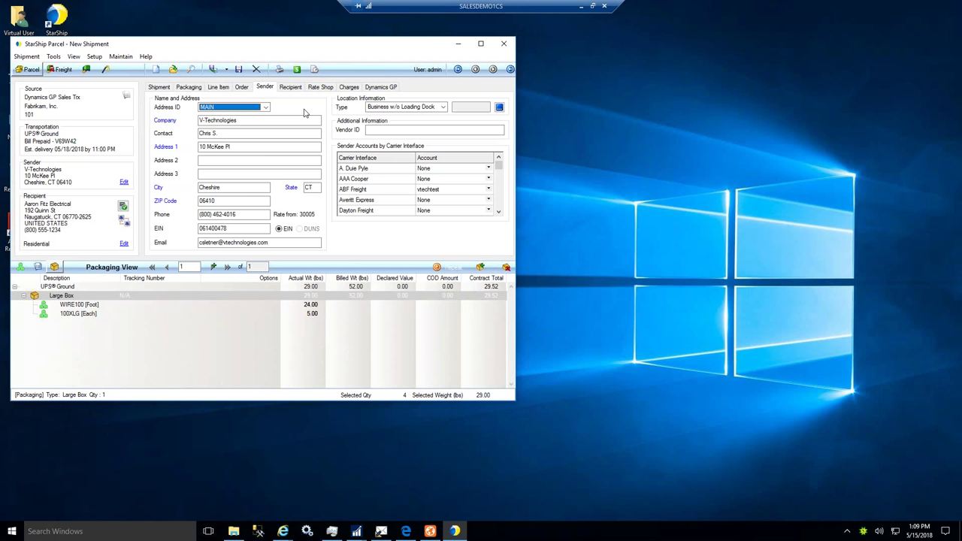
{"action": "left_click", "coordinate": [266, 108]}
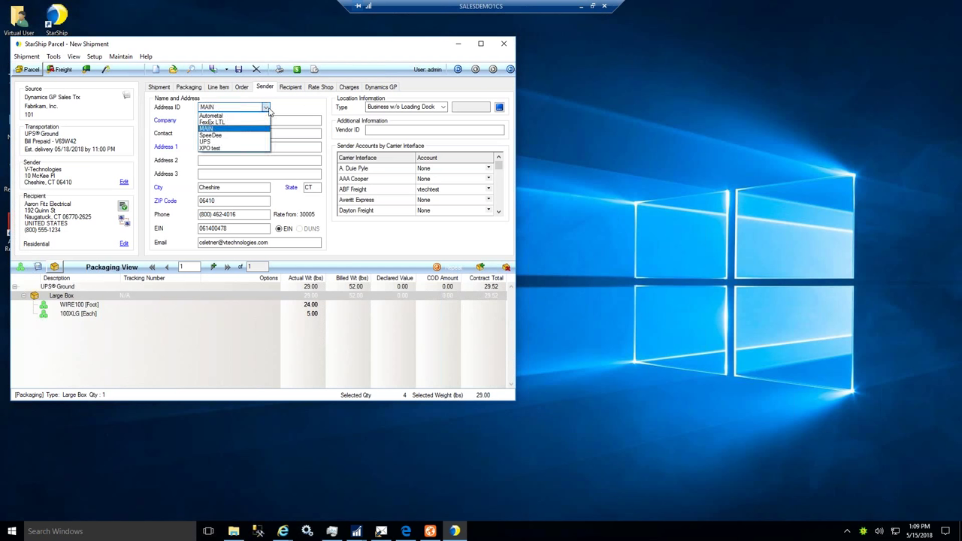
{"action": "left_click", "coordinate": [267, 109]}
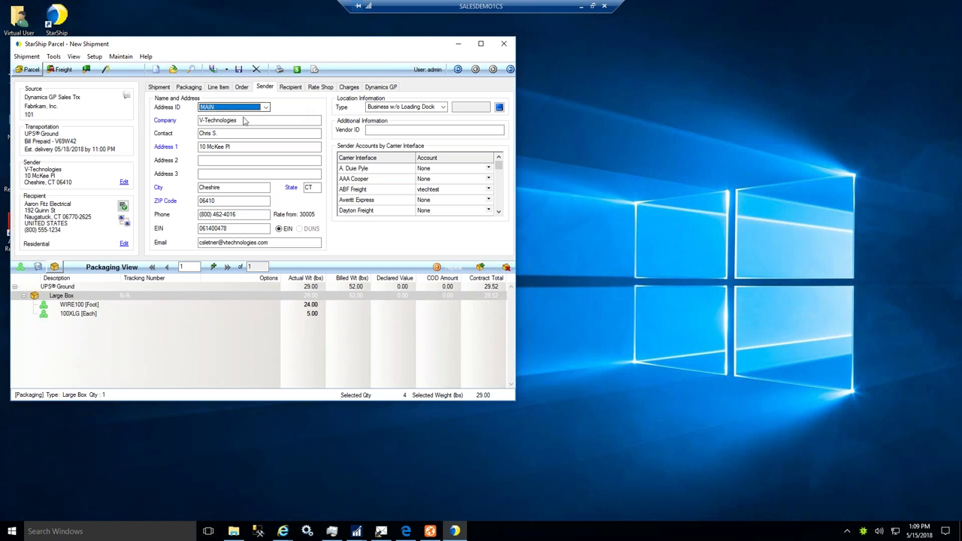
Step: Set the sender's FedEx carrier account to Use Default
{"action": "left_click", "coordinate": [498, 212]}
{"action": "left_click", "coordinate": [498, 212]}
{"action": "left_click", "coordinate": [498, 212]}
{"action": "left_click", "coordinate": [498, 212]}
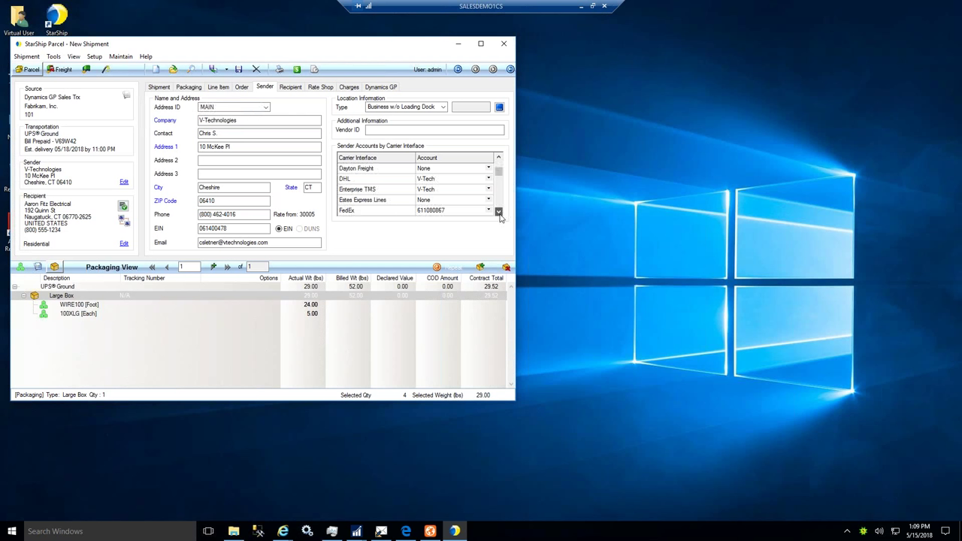
{"action": "left_click", "coordinate": [488, 211]}
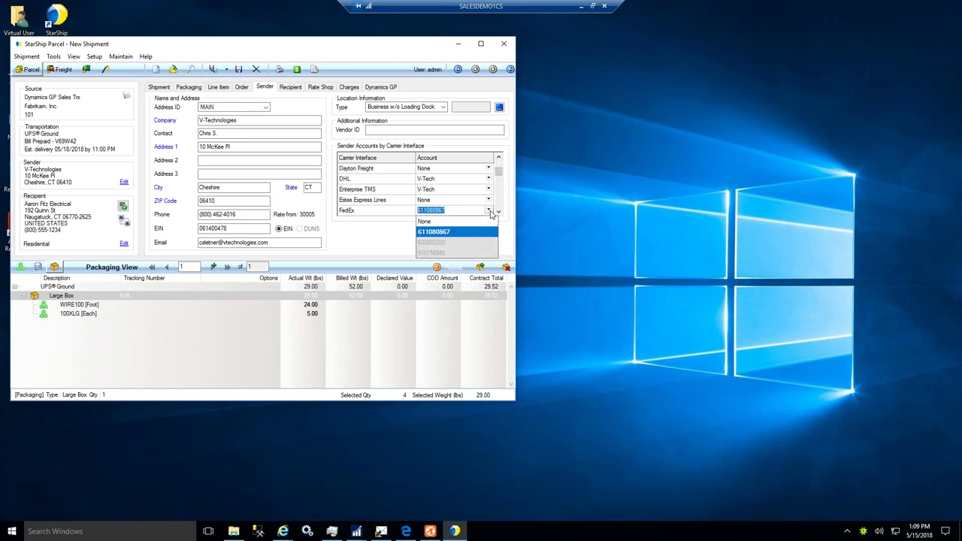
{"action": "key", "text": "Up"}
{"action": "key", "text": "Return"}
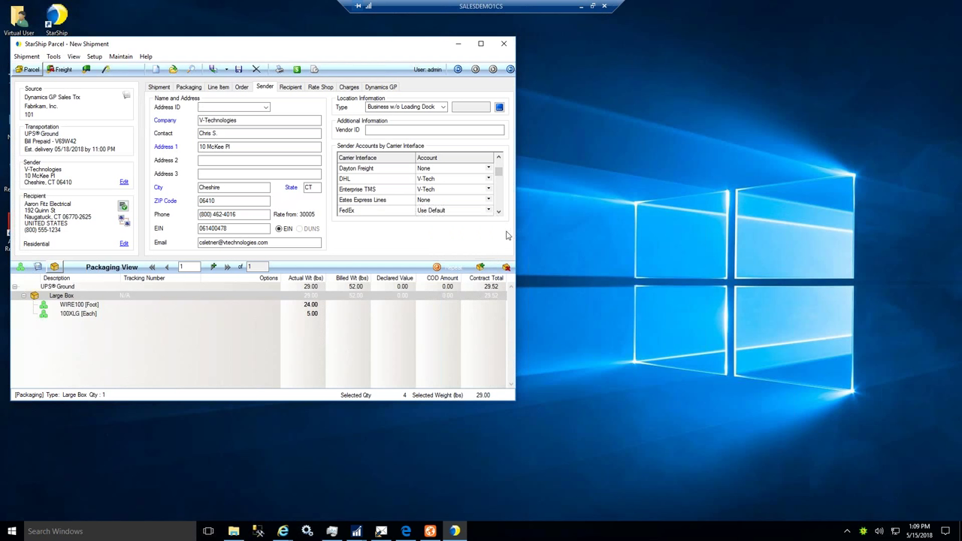
Step: Review the recipient's address details and the packaging details of the first package
{"action": "left_click", "coordinate": [124, 244]}
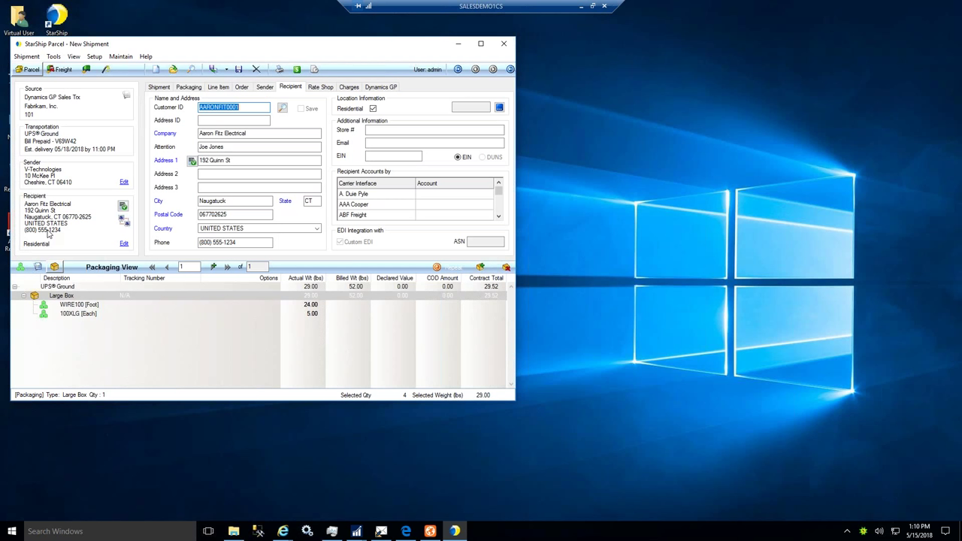
{"action": "mouse_move", "coordinate": [193, 168]}
{"action": "left_click", "coordinate": [188, 87]}
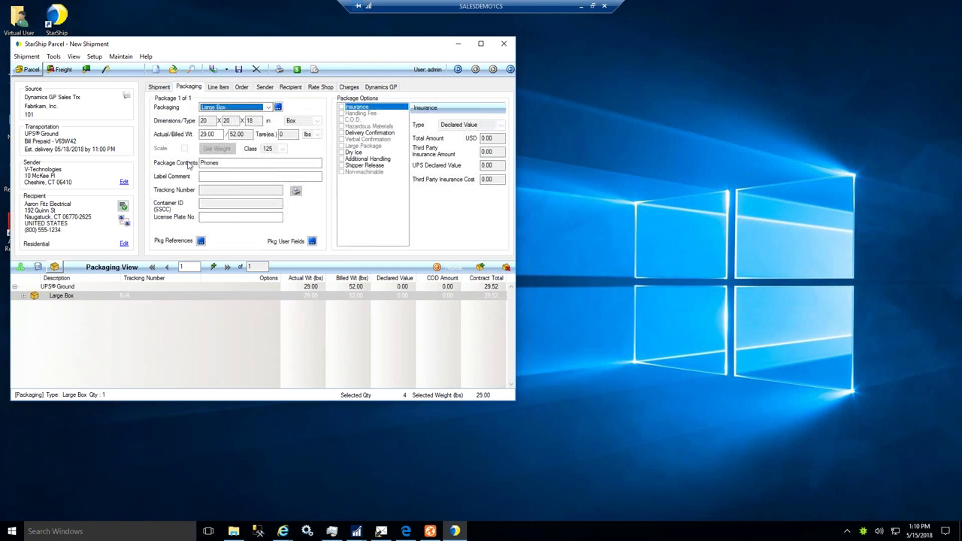
{"action": "left_click", "coordinate": [238, 121]}
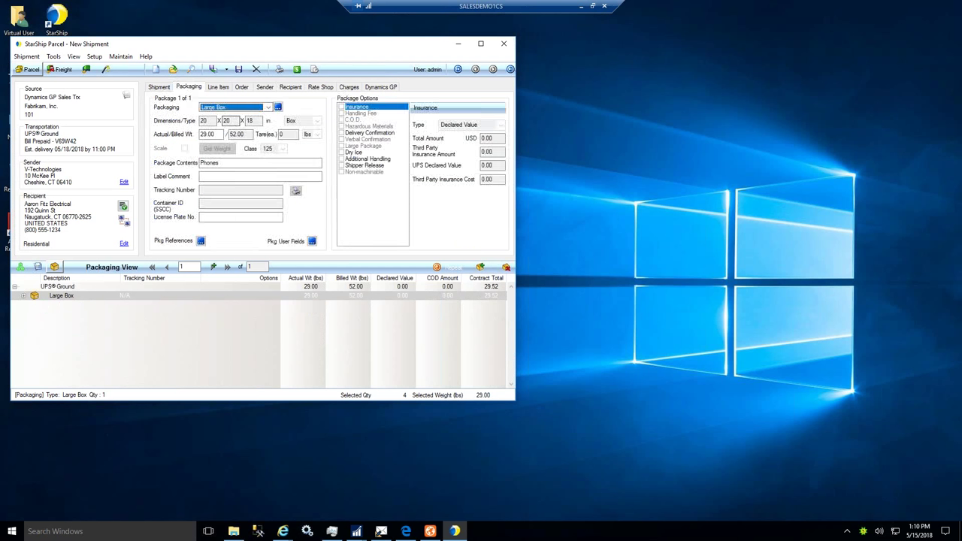
Step: Examine the packages and handling units list and the Large Box definition with its package types, closing both without changes
{"action": "left_click", "coordinate": [278, 109]}
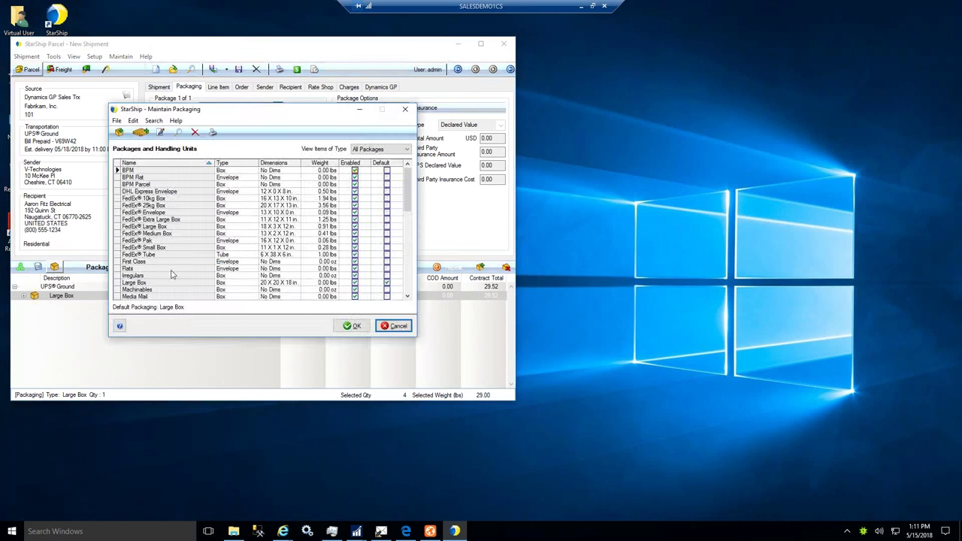
{"action": "scroll", "coordinate": [406, 216], "scroll_direction": "down", "scroll_amount": 10}
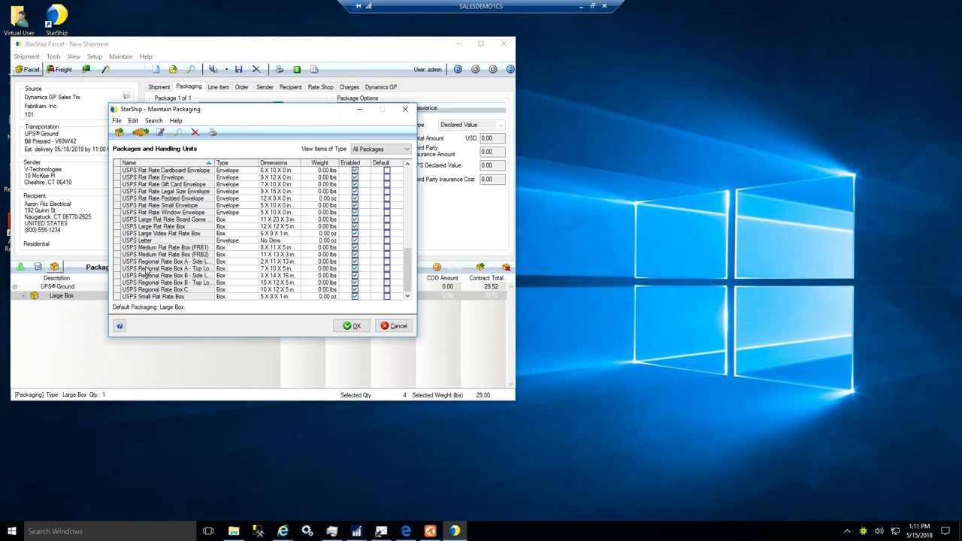
{"action": "left_click_drag", "start_coordinate": [408, 265], "coordinate": [409, 187]}
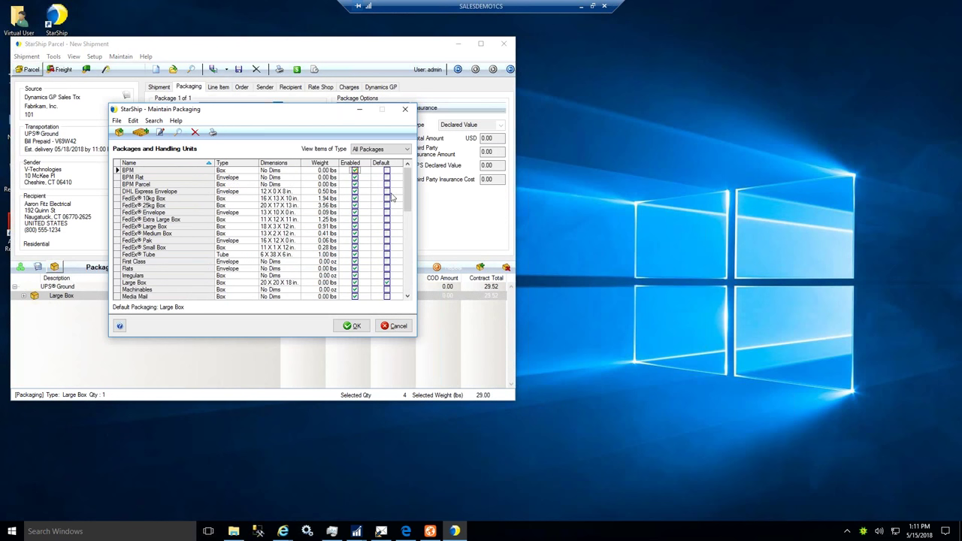
{"action": "double_click", "coordinate": [252, 282]}
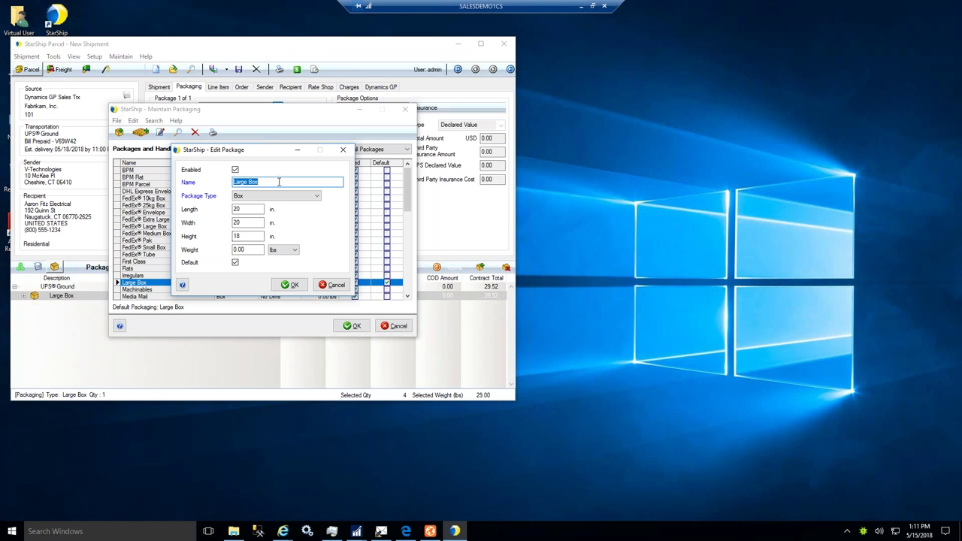
{"action": "left_click", "coordinate": [318, 196]}
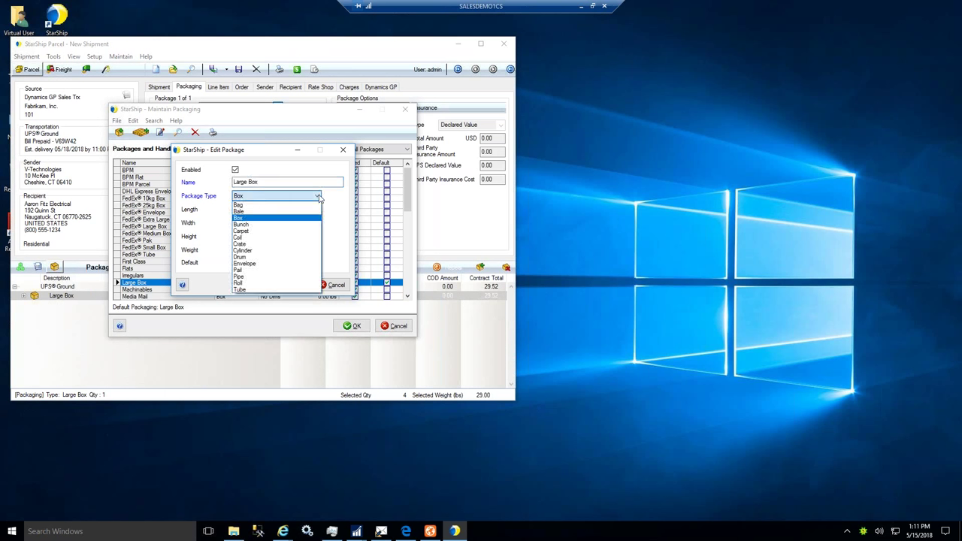
{"action": "left_click", "coordinate": [318, 196]}
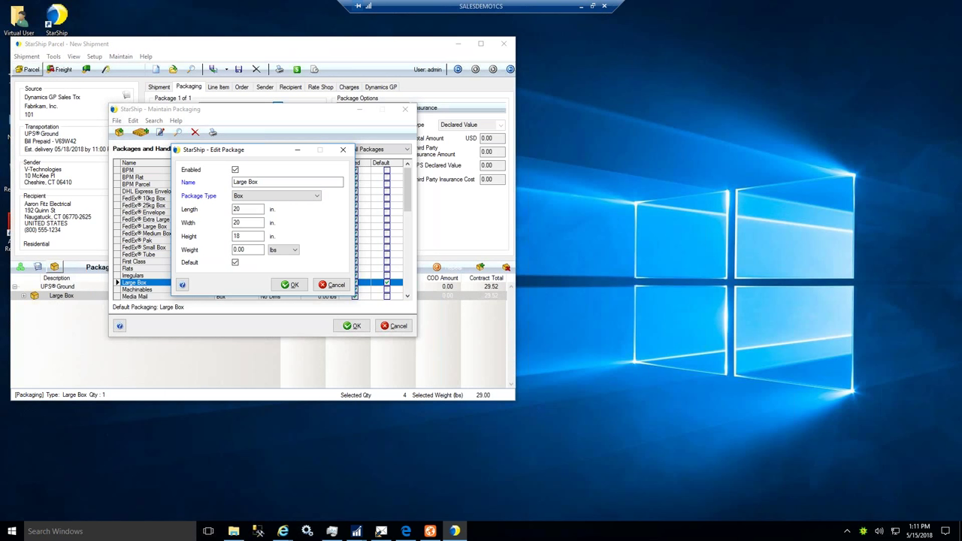
{"action": "left_click", "coordinate": [335, 286]}
{"action": "left_click", "coordinate": [396, 326]}
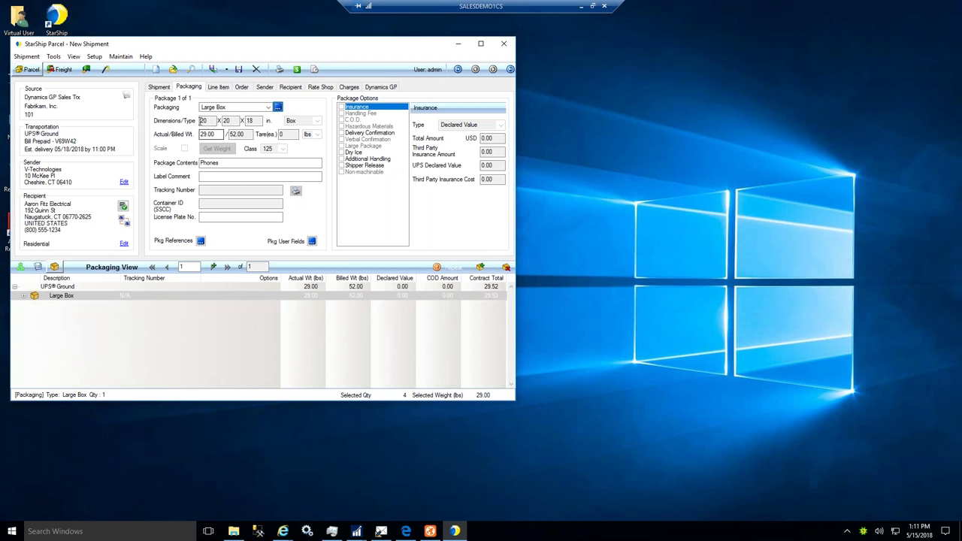
Step: Expand the Large Box to show its line items and add a second Large Box package to the shipment
{"action": "left_click", "coordinate": [237, 121]}
{"action": "left_click", "coordinate": [214, 134]}
{"action": "right_click", "coordinate": [33, 298]}
{"action": "left_click", "coordinate": [64, 303]}
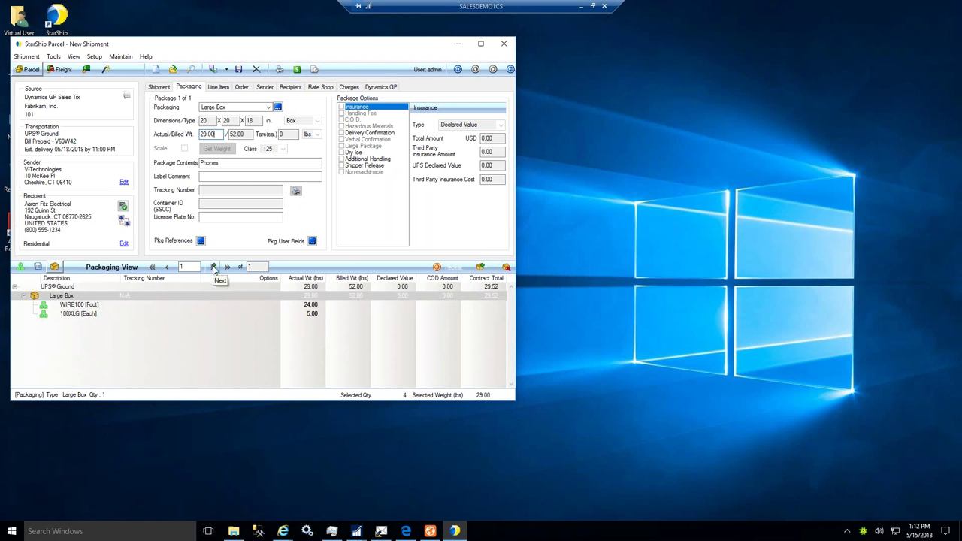
{"action": "left_click", "coordinate": [213, 268]}
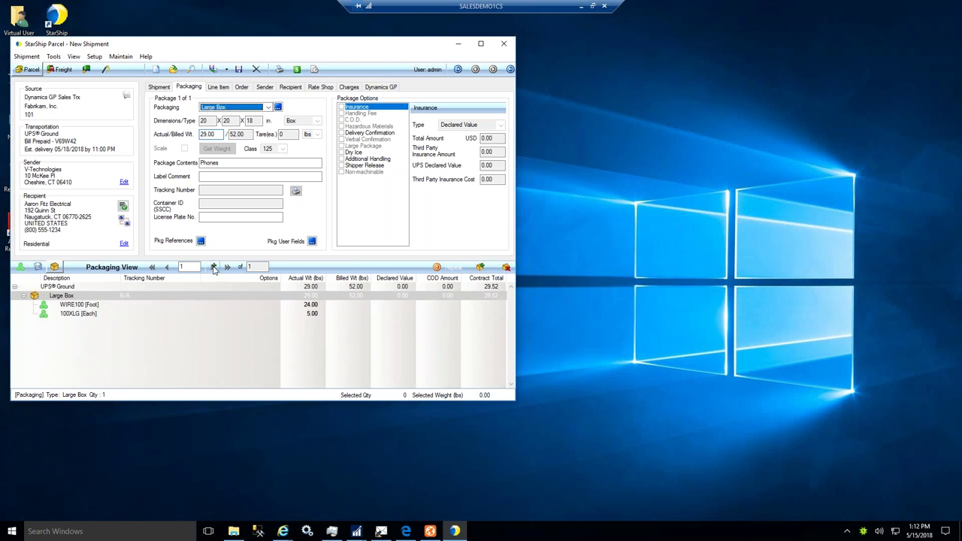
{"action": "left_click", "coordinate": [213, 268]}
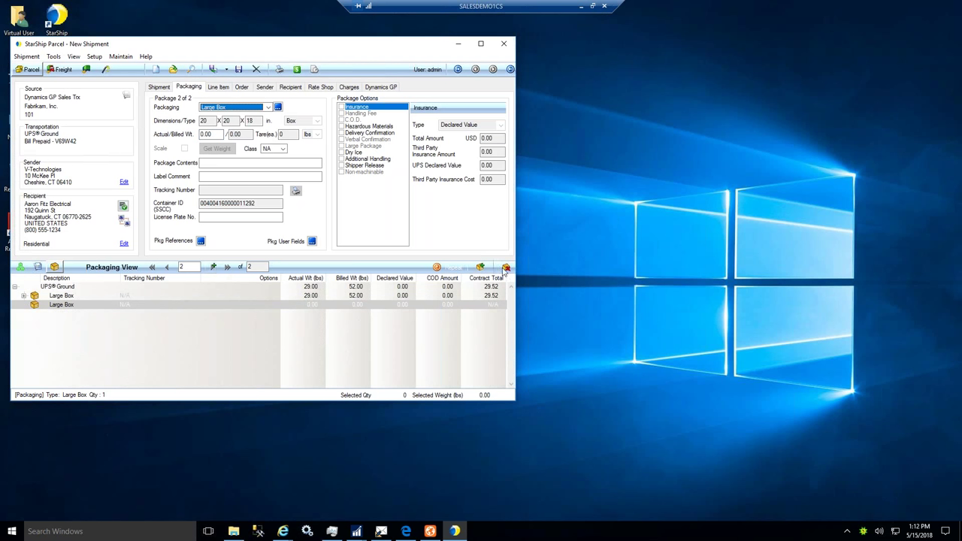
Step: Review the Repeat Package options and cancel without repeating the package
{"action": "left_click", "coordinate": [453, 272]}
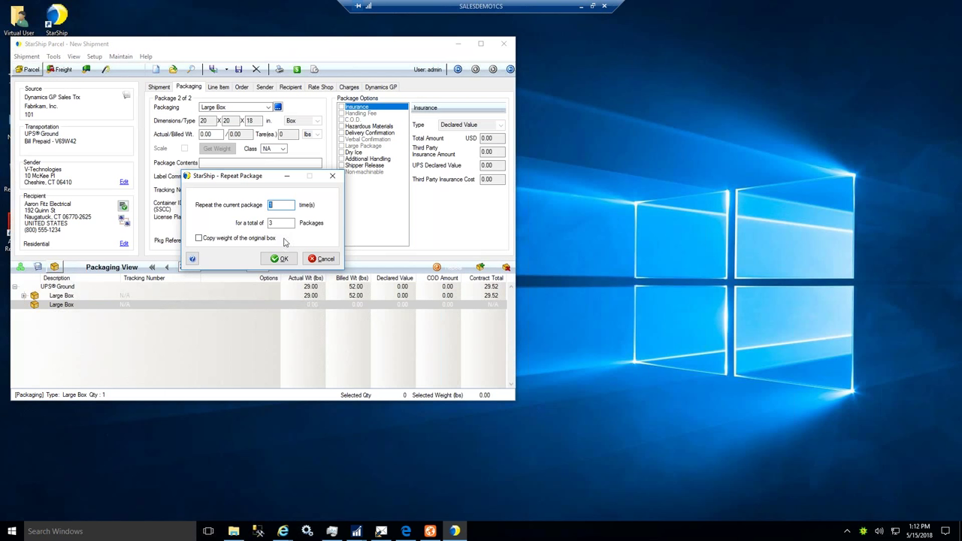
{"action": "left_click", "coordinate": [321, 258]}
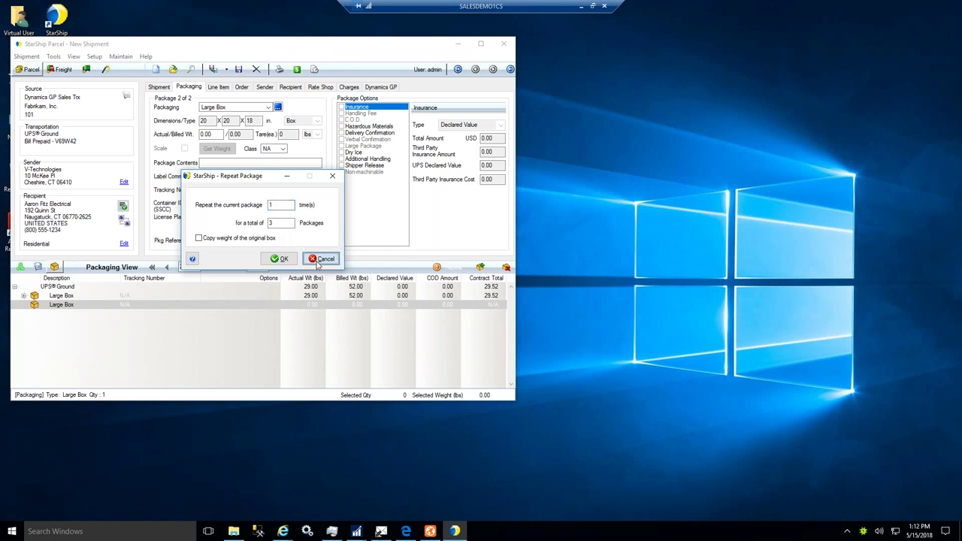
Step: Expand the first Large Box and move the 100XLG item from it into the second Large Box
{"action": "right_click", "coordinate": [65, 303]}
{"action": "left_click", "coordinate": [97, 304]}
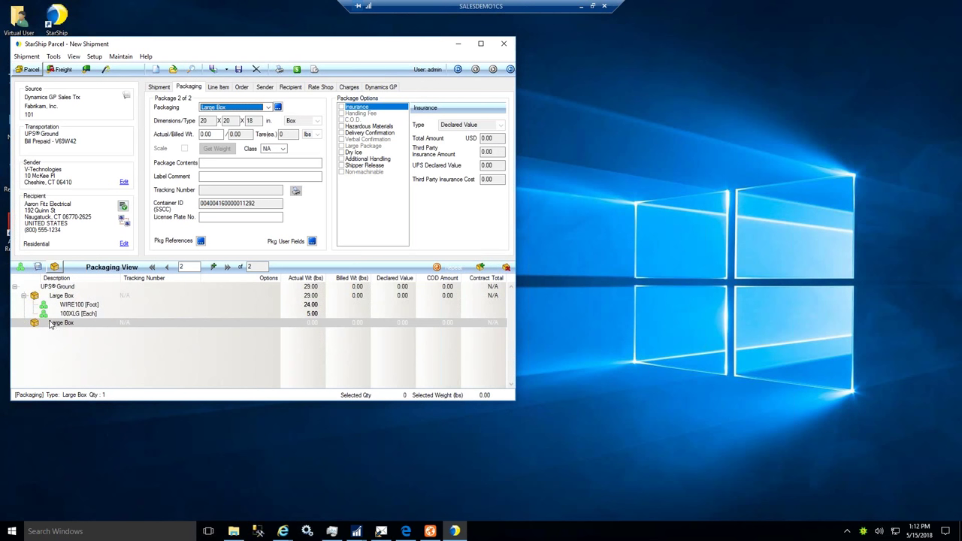
{"action": "left_click_drag", "start_coordinate": [49, 312], "coordinate": [51, 322]}
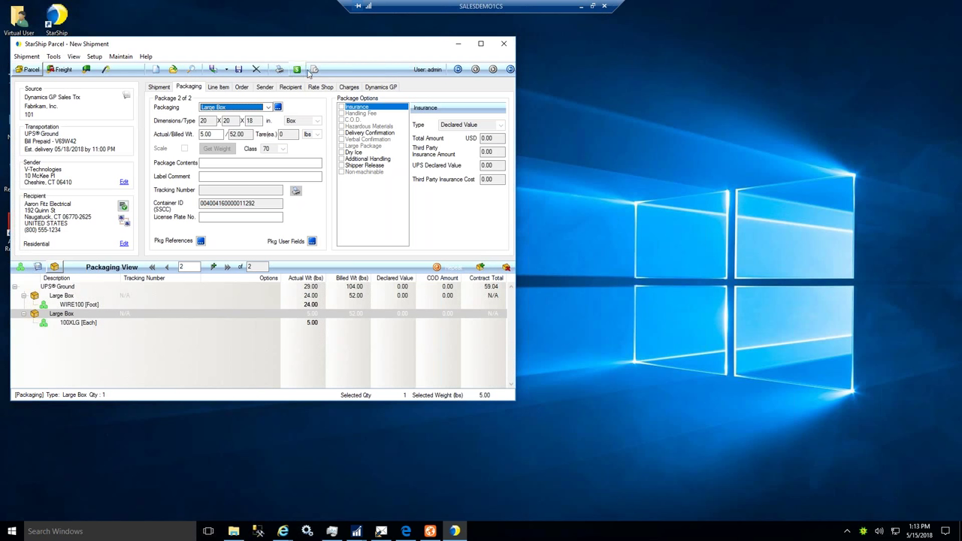
{"action": "left_click", "coordinate": [24, 57]}
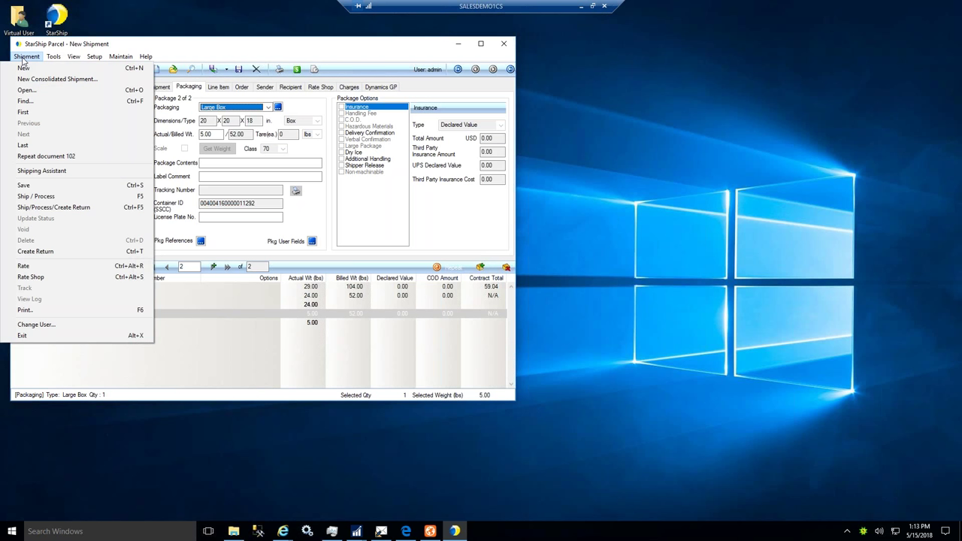
{"action": "left_click", "coordinate": [25, 56]}
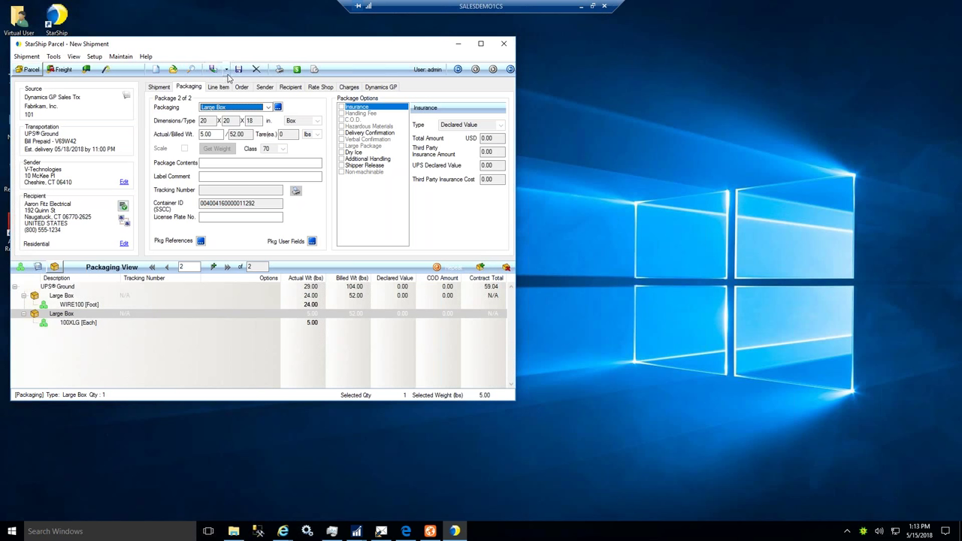
Step: Review the ship and process options and the calendar for the shipment's ready date without changing anything
{"action": "left_click", "coordinate": [226, 73]}
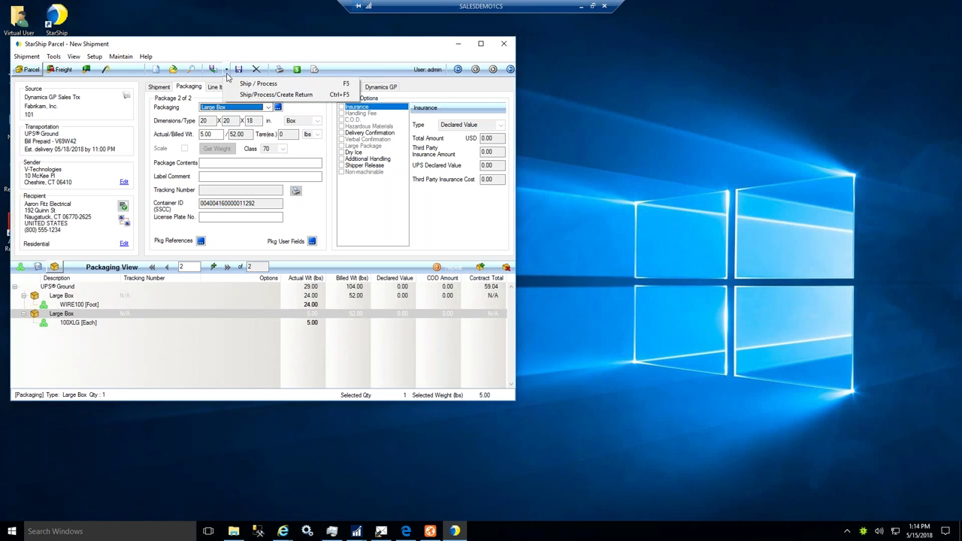
{"action": "left_click", "coordinate": [242, 56]}
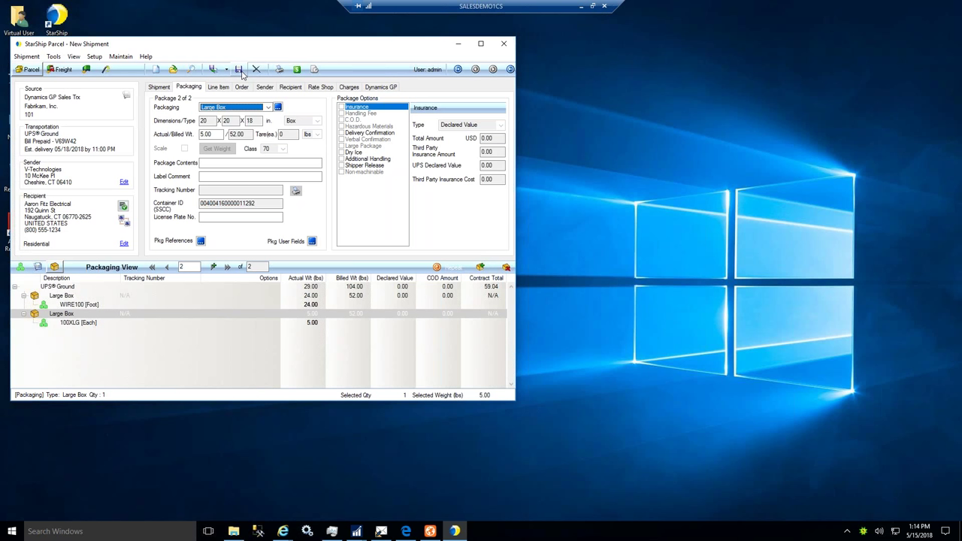
{"action": "left_click", "coordinate": [164, 89]}
{"action": "left_click", "coordinate": [232, 226]}
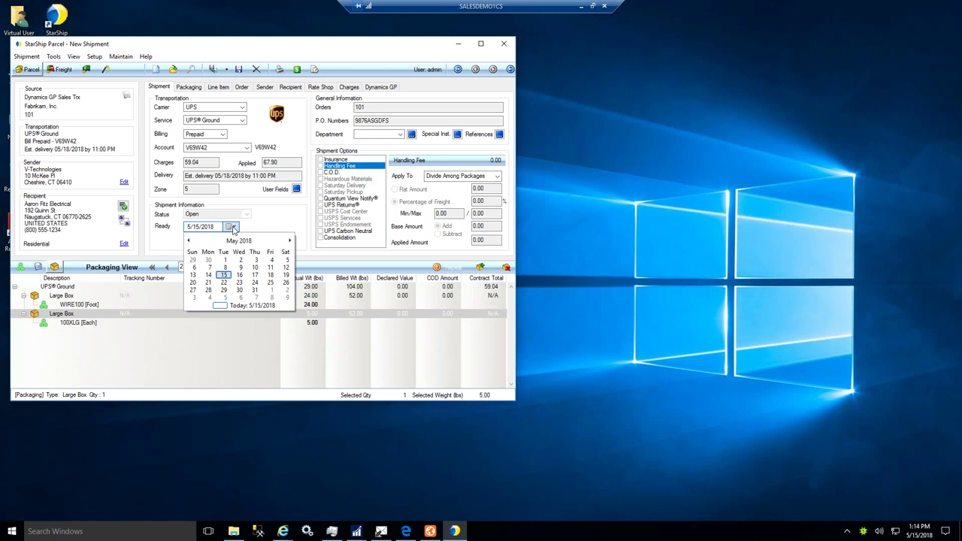
{"action": "left_click", "coordinate": [262, 217]}
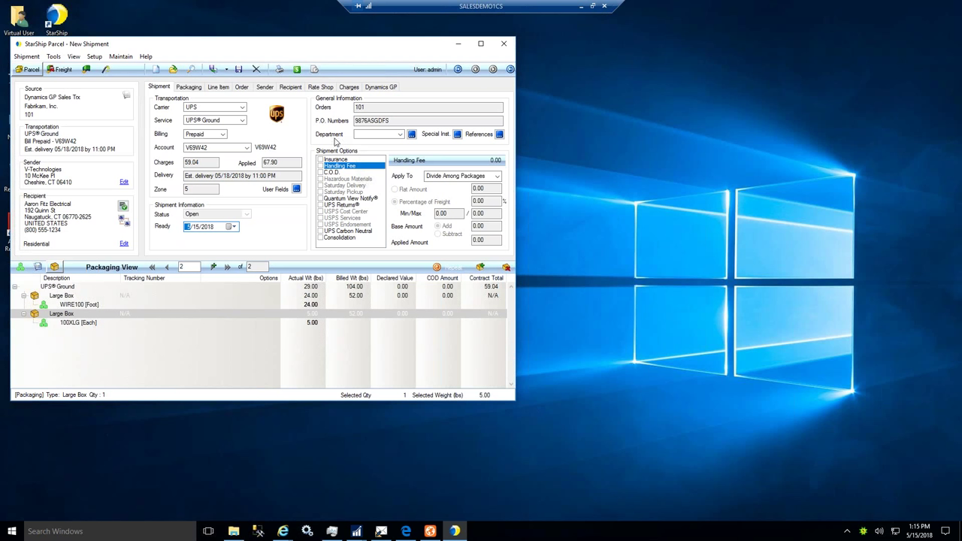
Step: Check the shipment's special instructions and user fields, closing both without making entries
{"action": "left_click", "coordinate": [459, 136]}
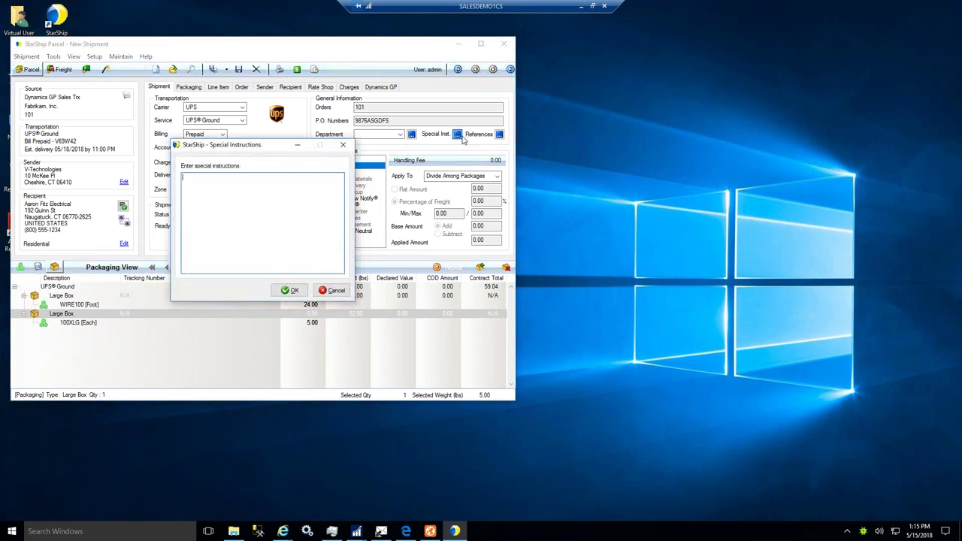
{"action": "left_click", "coordinate": [345, 147]}
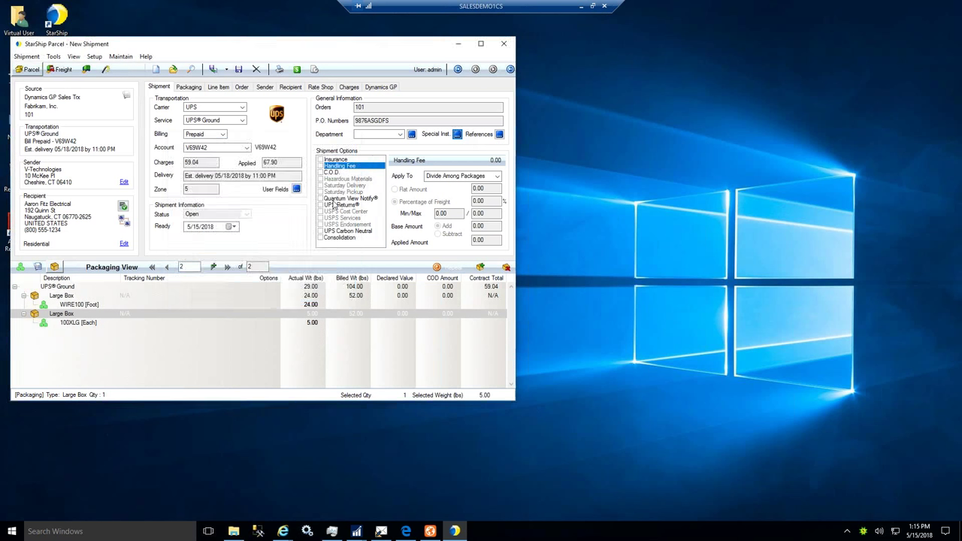
{"action": "left_click", "coordinate": [297, 189]}
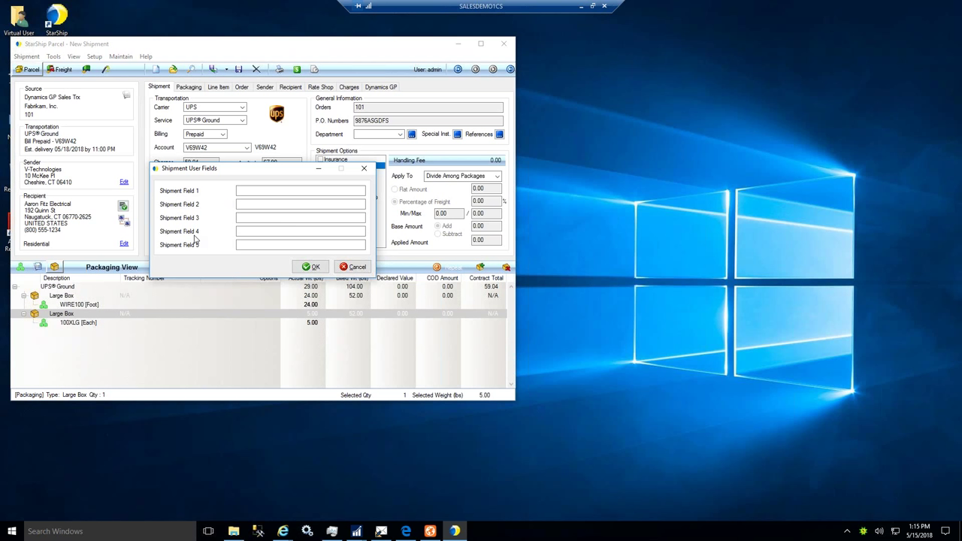
{"action": "left_click", "coordinate": [357, 267]}
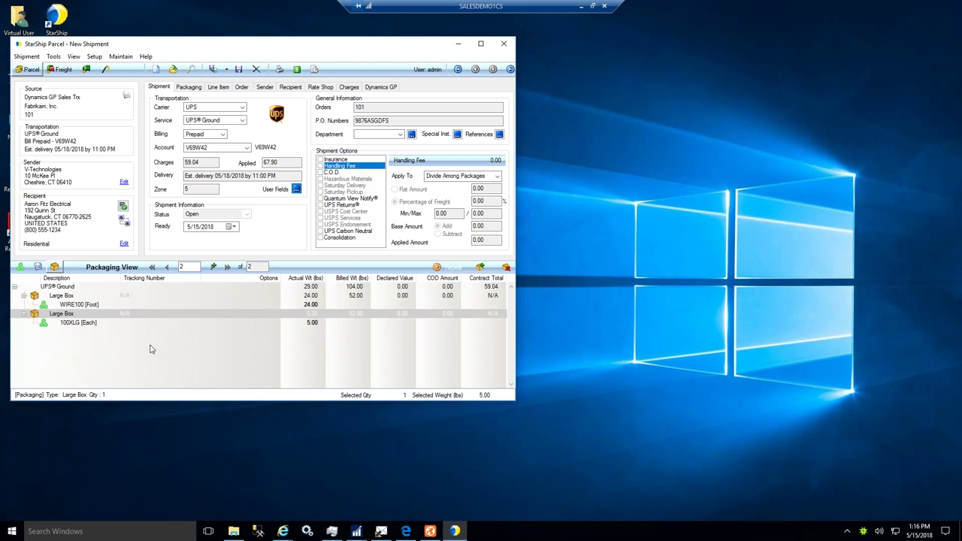
Step: Review the UPS services and the carrier choices for the shipment, keeping the current selections
{"action": "left_click", "coordinate": [242, 120]}
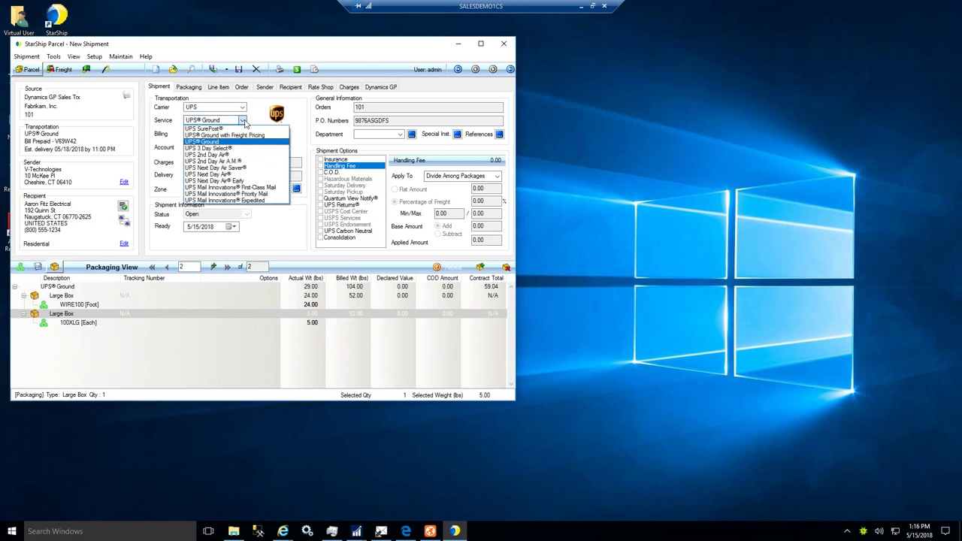
{"action": "left_click", "coordinate": [244, 122]}
{"action": "left_click", "coordinate": [242, 107]}
{"action": "left_click", "coordinate": [256, 110]}
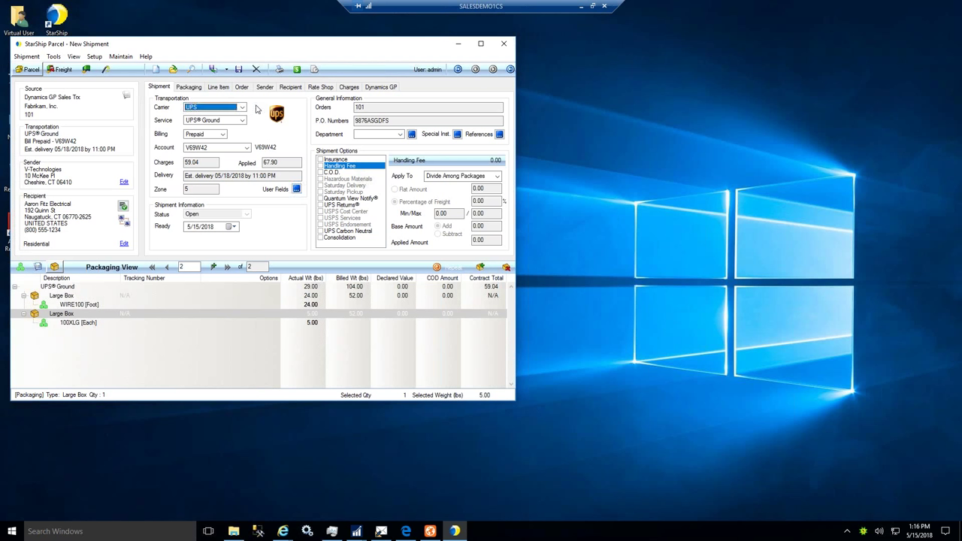
Step: Rate shop the shipment across the parcel carriers and apply the USPS Priority Mail quote to it
{"action": "left_click", "coordinate": [298, 69]}
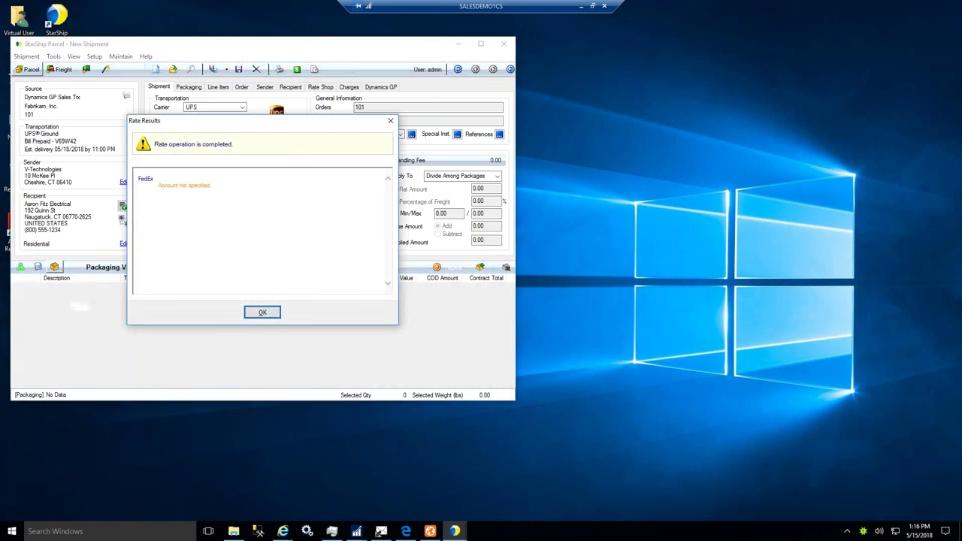
{"action": "left_click", "coordinate": [275, 315]}
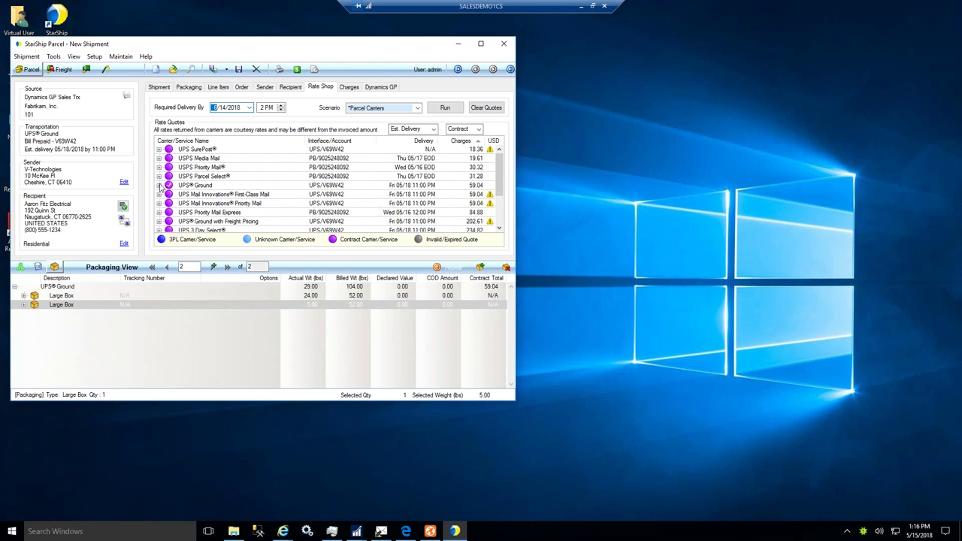
{"action": "left_click", "coordinate": [477, 129]}
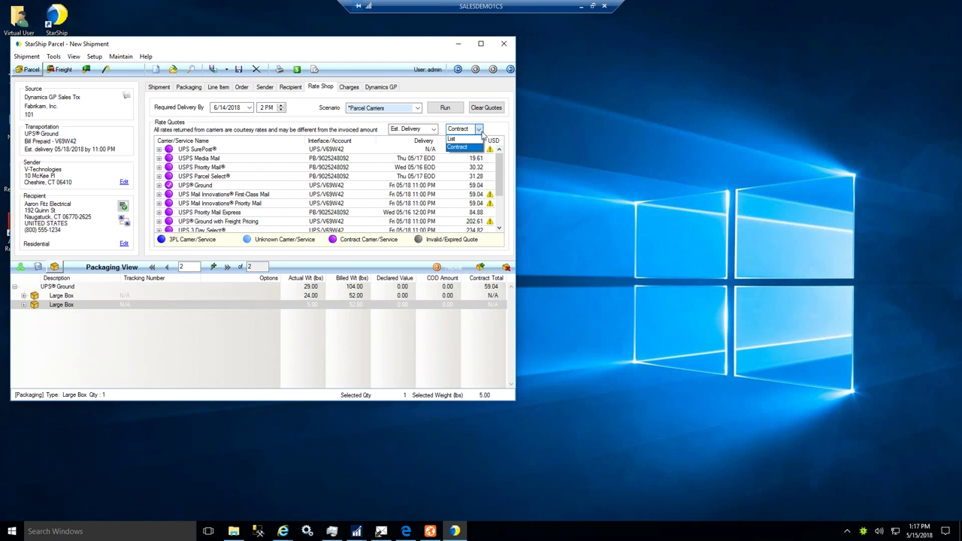
{"action": "left_click", "coordinate": [488, 130]}
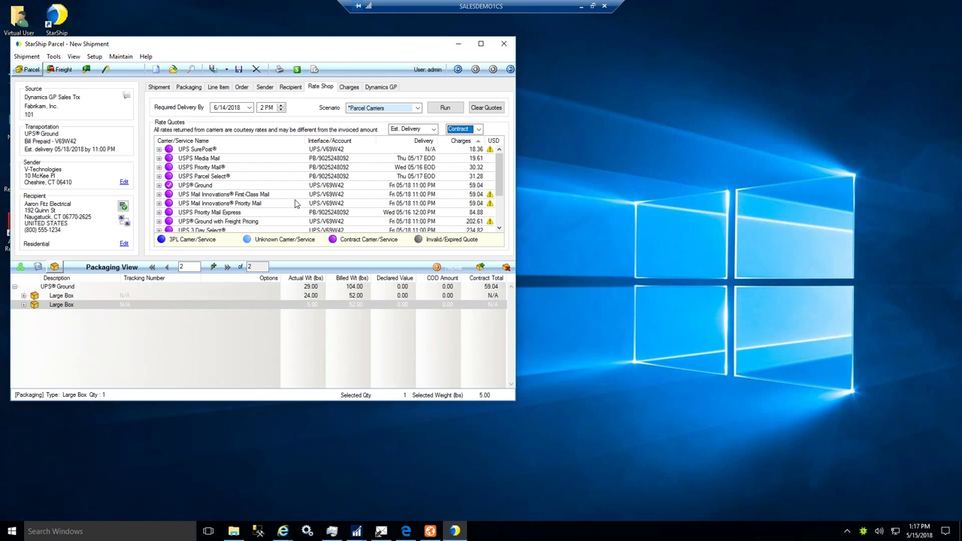
{"action": "left_click", "coordinate": [433, 169]}
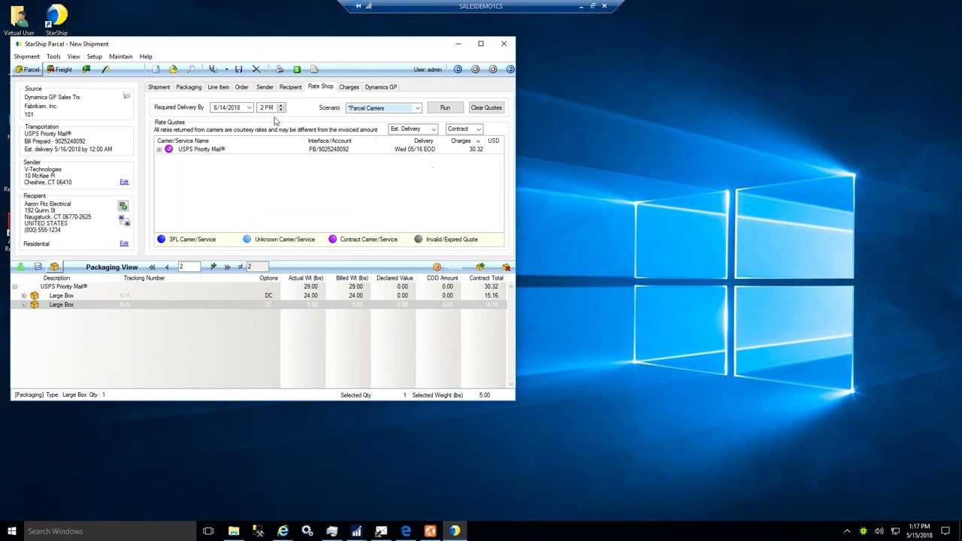
{"action": "left_click", "coordinate": [159, 88]}
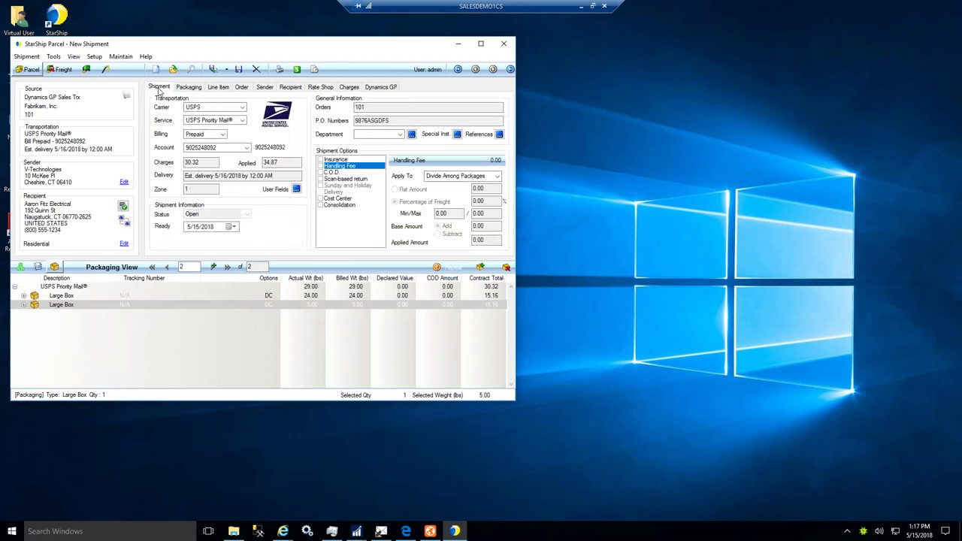
Step: Process the shipment and review the label and packing list of each package, closing both previews
{"action": "left_click", "coordinate": [213, 70]}
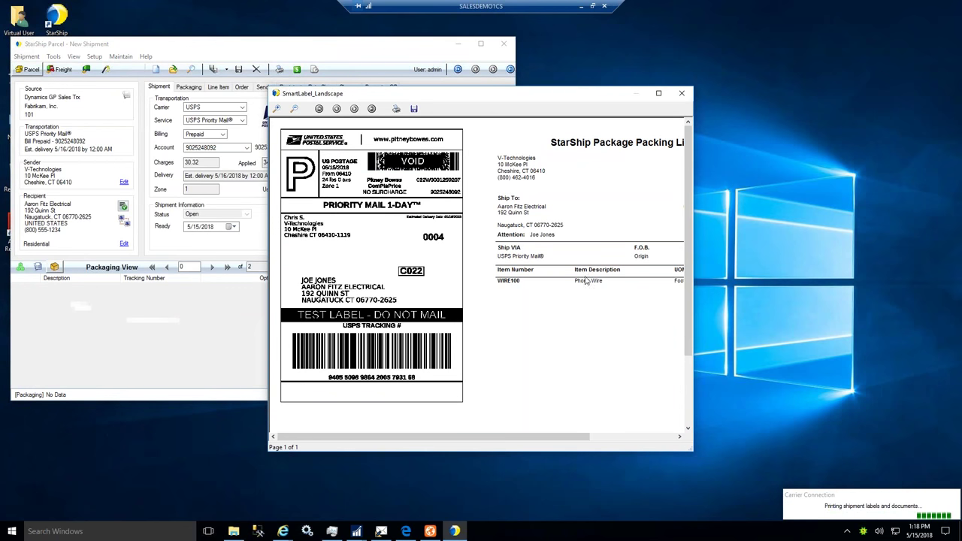
{"action": "left_click", "coordinate": [658, 94]}
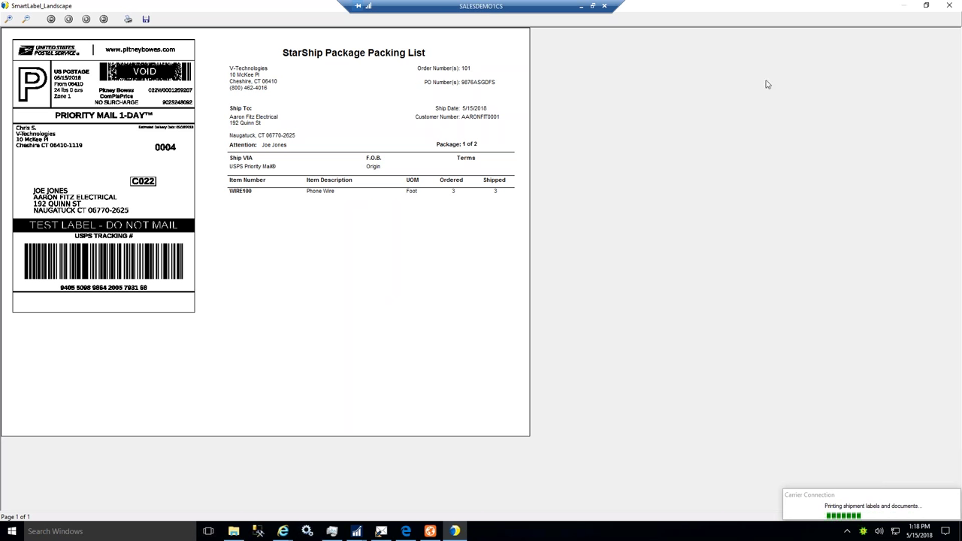
{"action": "left_click", "coordinate": [952, 7]}
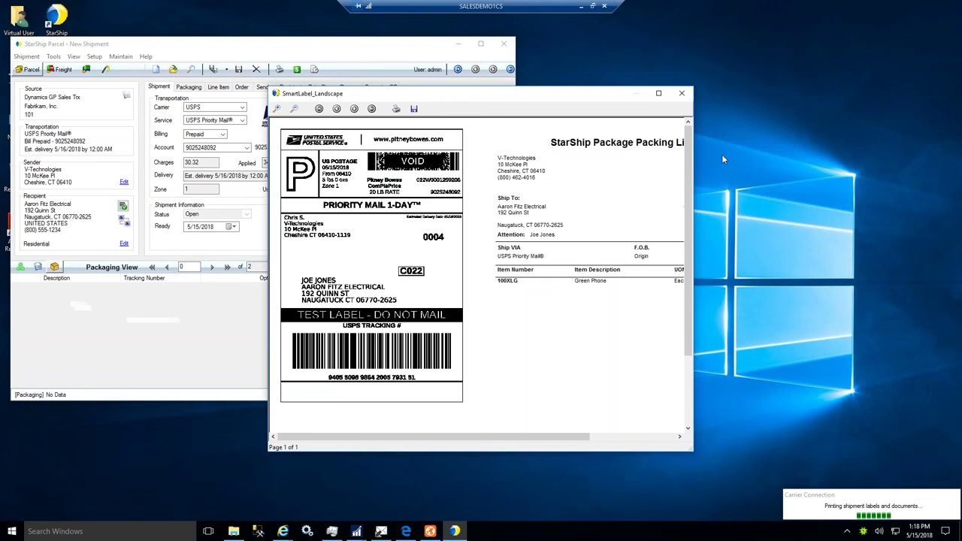
{"action": "left_click", "coordinate": [681, 94]}
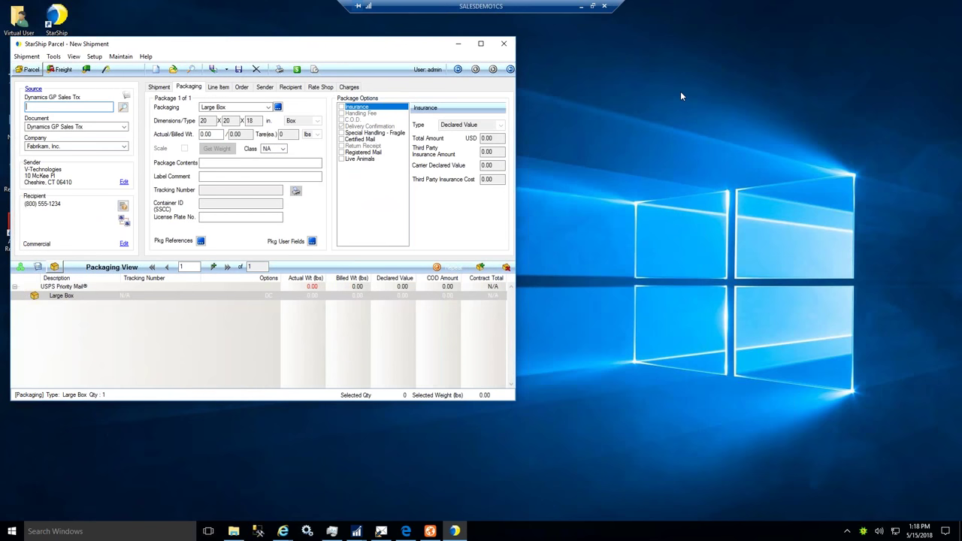
Step: Switch to Sales Transaction Entry in Dynamics GP and load the shipped order by its document number
{"action": "left_click", "coordinate": [457, 42]}
{"action": "mouse_move", "coordinate": [356, 531]}
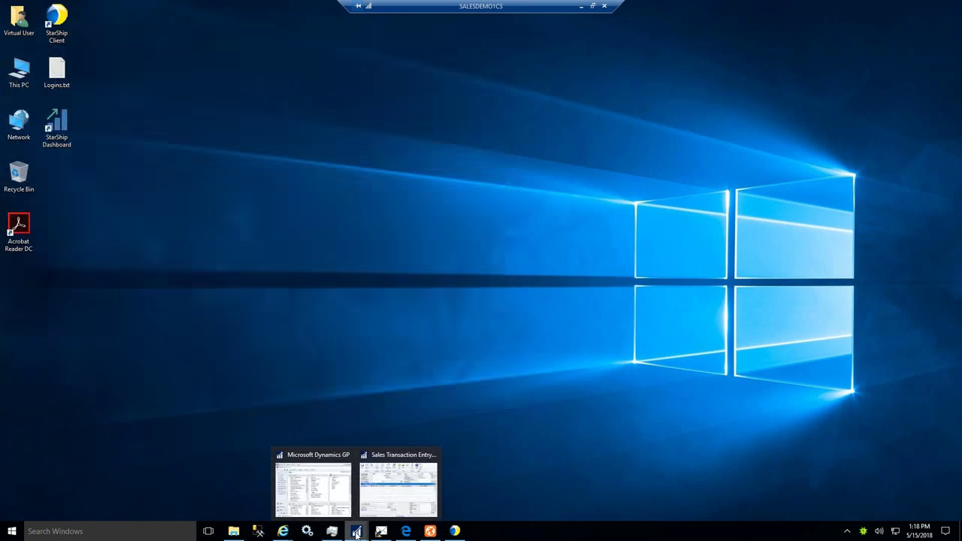
{"action": "left_click", "coordinate": [385, 505]}
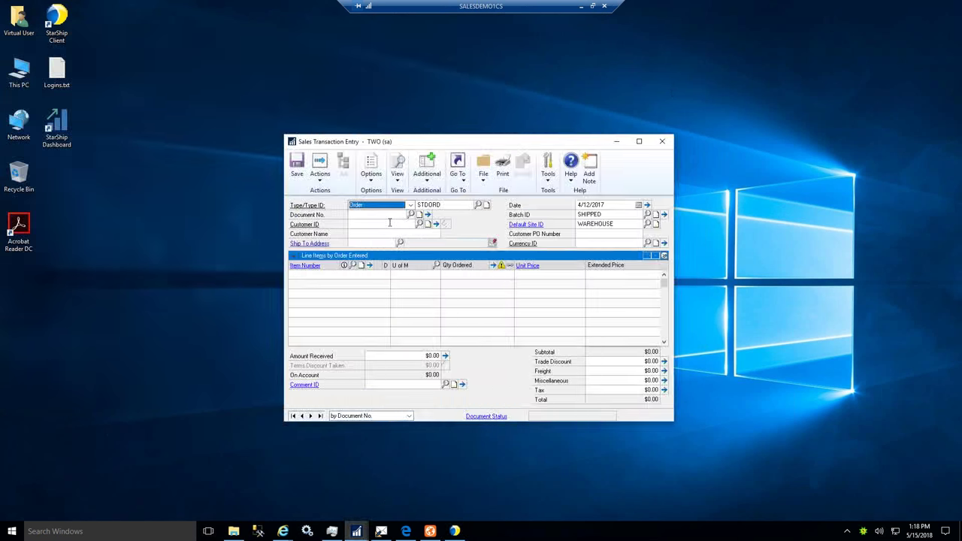
{"action": "key", "text": "Tab"}
{"action": "type", "text": "101"}
{"action": "key", "text": "Tab"}
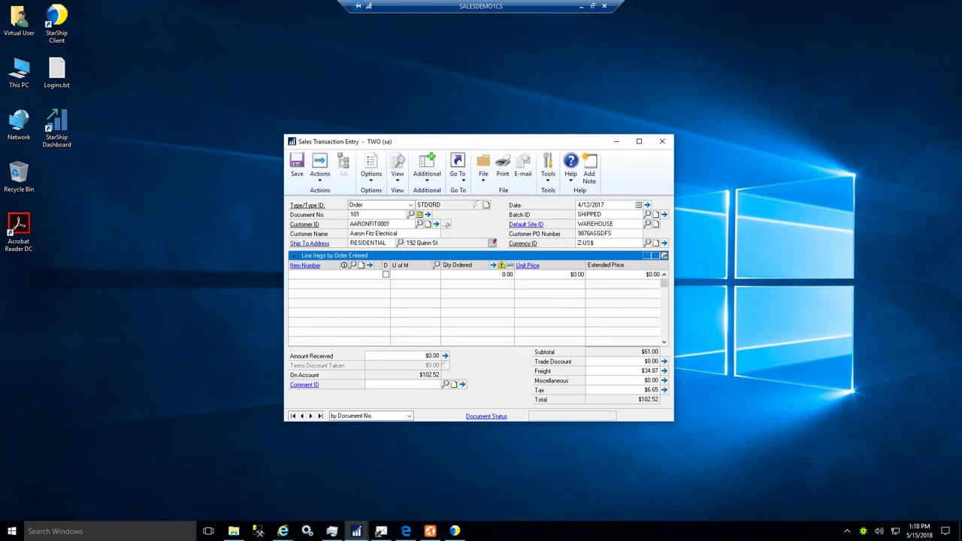
{"action": "left_click_drag", "start_coordinate": [479, 143], "coordinate": [410, 86]}
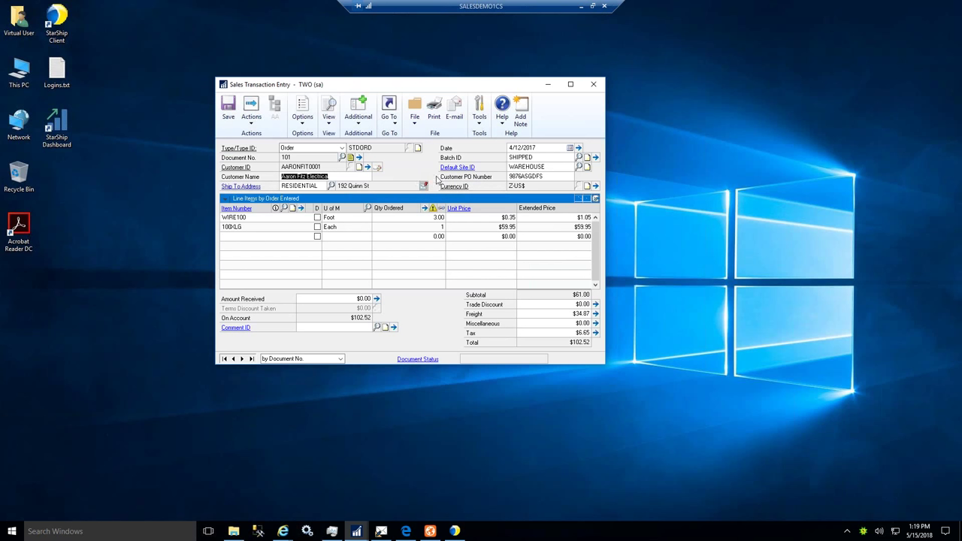
Step: Examine the order's shipment note, freight amount and user-defined tracking fields, closing the opened windows without changes
{"action": "left_click", "coordinate": [350, 159]}
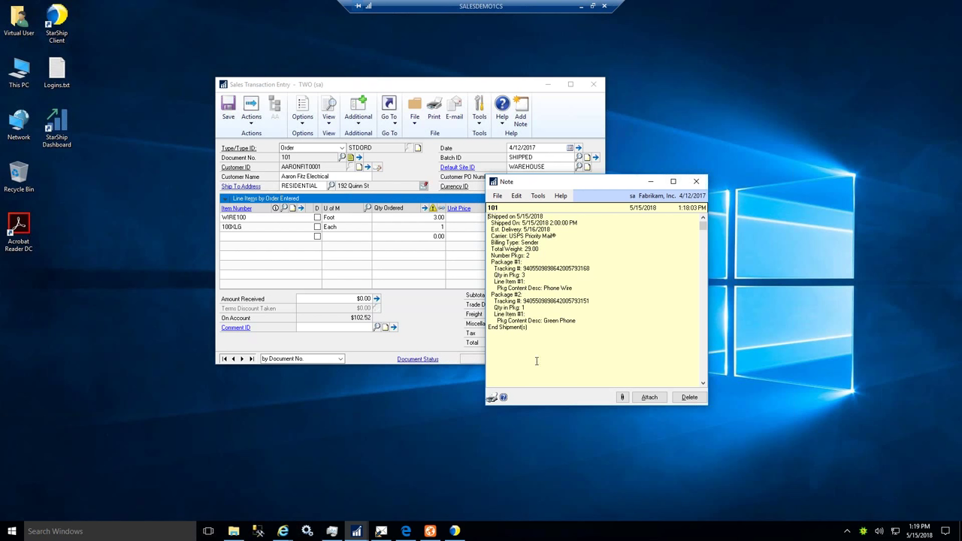
{"action": "left_click", "coordinate": [696, 182]}
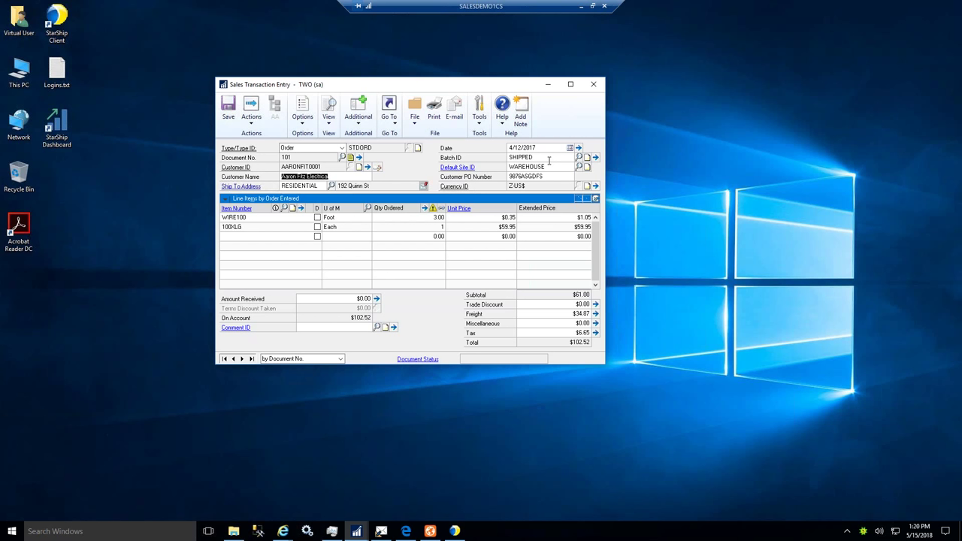
{"action": "left_click", "coordinate": [562, 316]}
{"action": "left_click", "coordinate": [397, 124]}
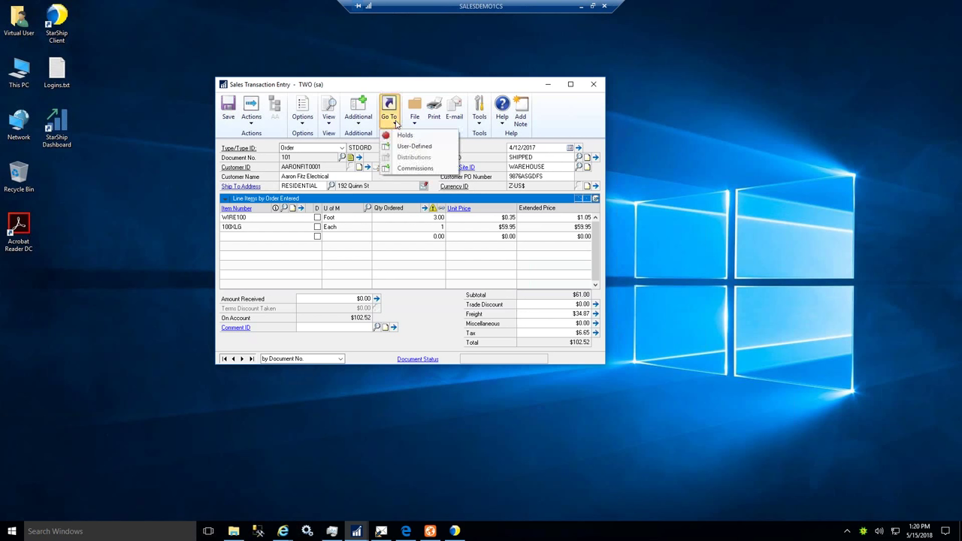
{"action": "left_click", "coordinate": [406, 146]}
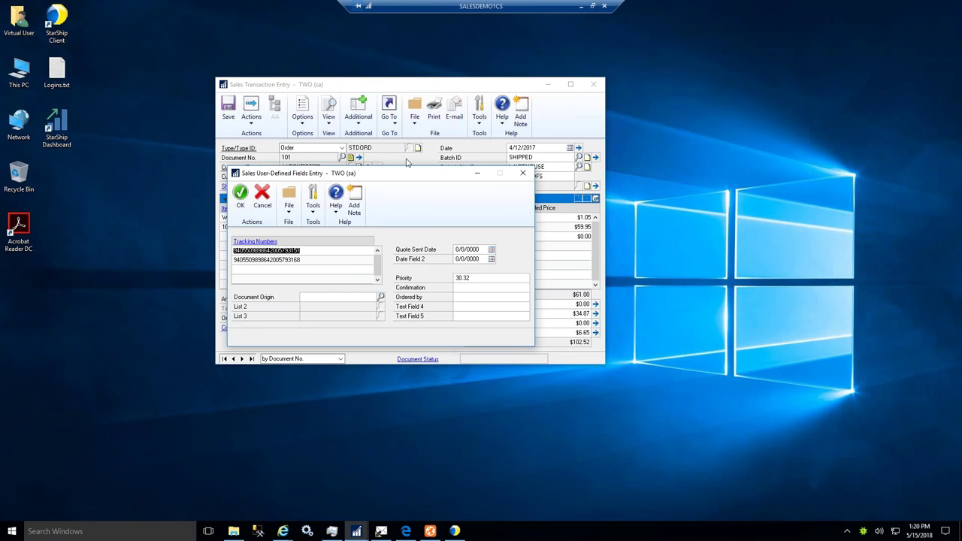
{"action": "left_click", "coordinate": [271, 271]}
{"action": "left_click", "coordinate": [523, 174]}
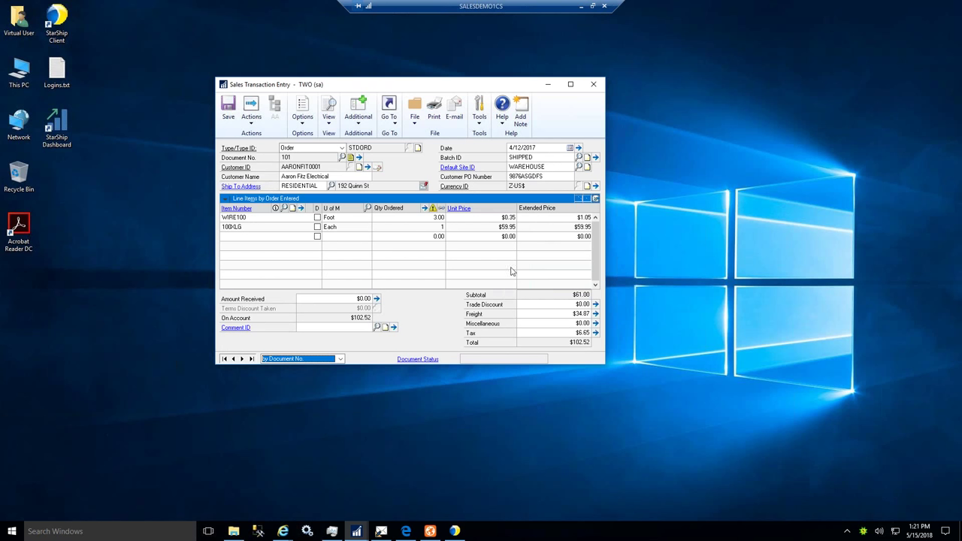
Step: Expand the WIRE100 line details, review the item's ship-to address, and collapse the details again
{"action": "left_click", "coordinate": [596, 199]}
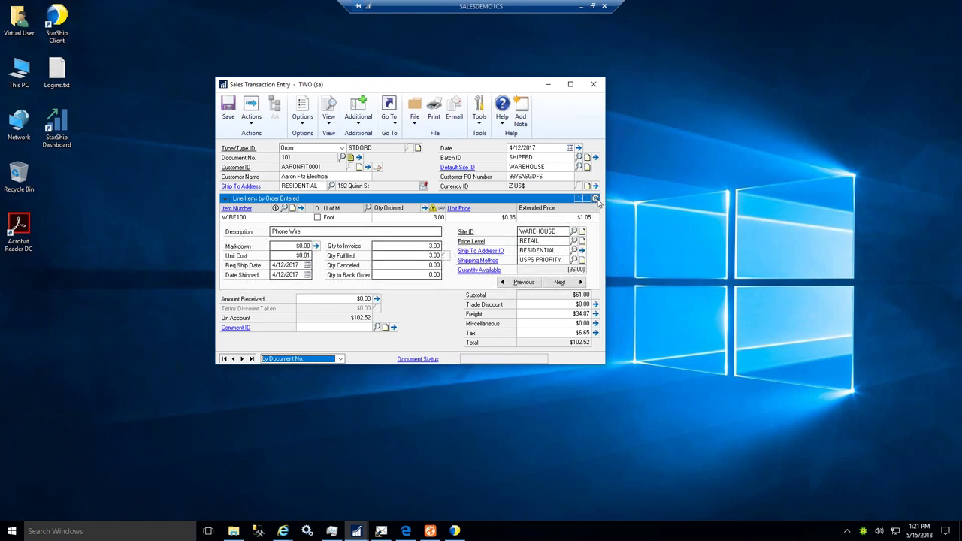
{"action": "left_click", "coordinate": [582, 252]}
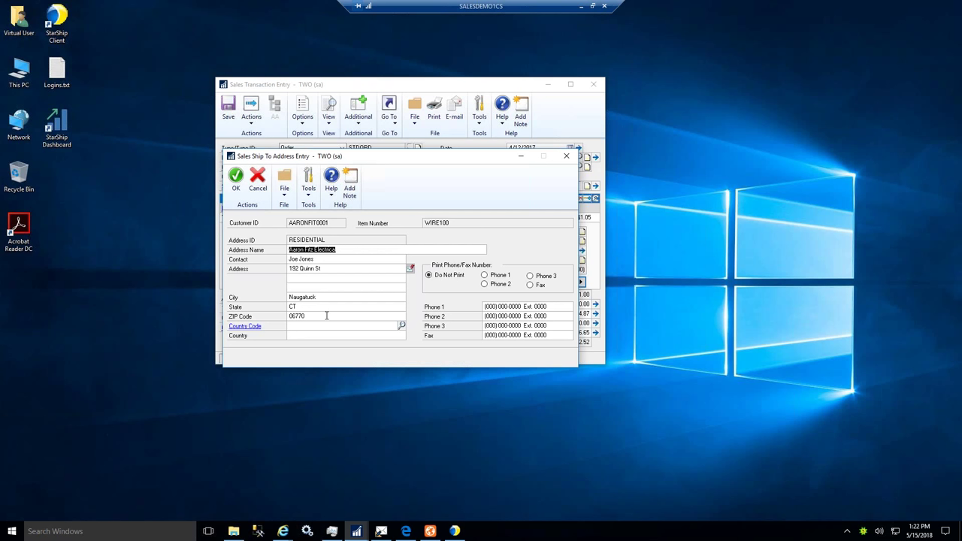
{"action": "left_click", "coordinate": [566, 156]}
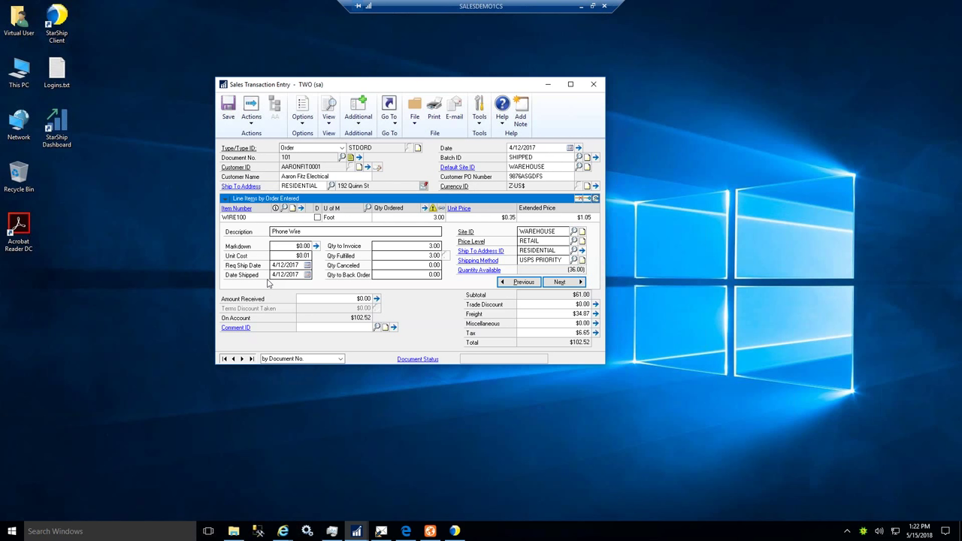
{"action": "left_click", "coordinate": [596, 199]}
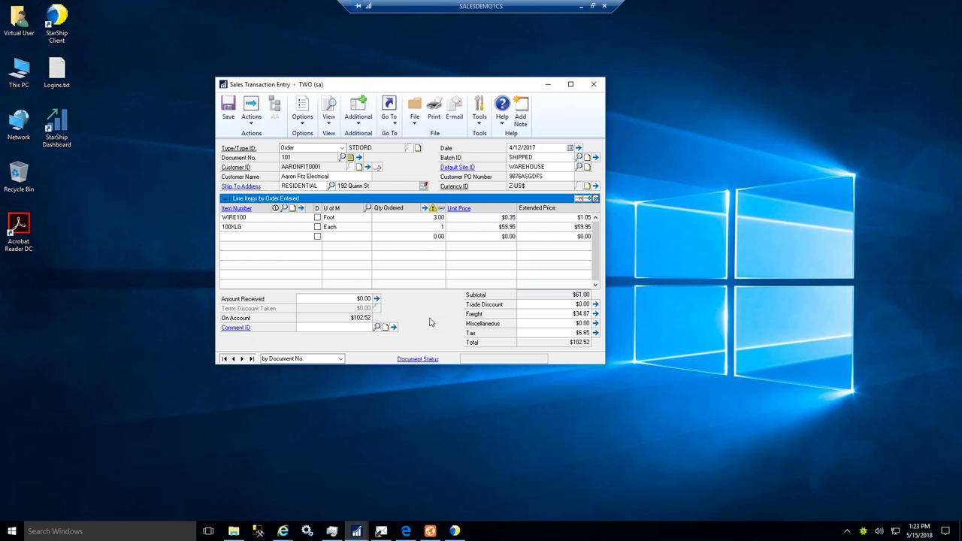
Step: Save the order and switch to the StarShip Dashboard in Internet Explorer
{"action": "left_click", "coordinate": [227, 109]}
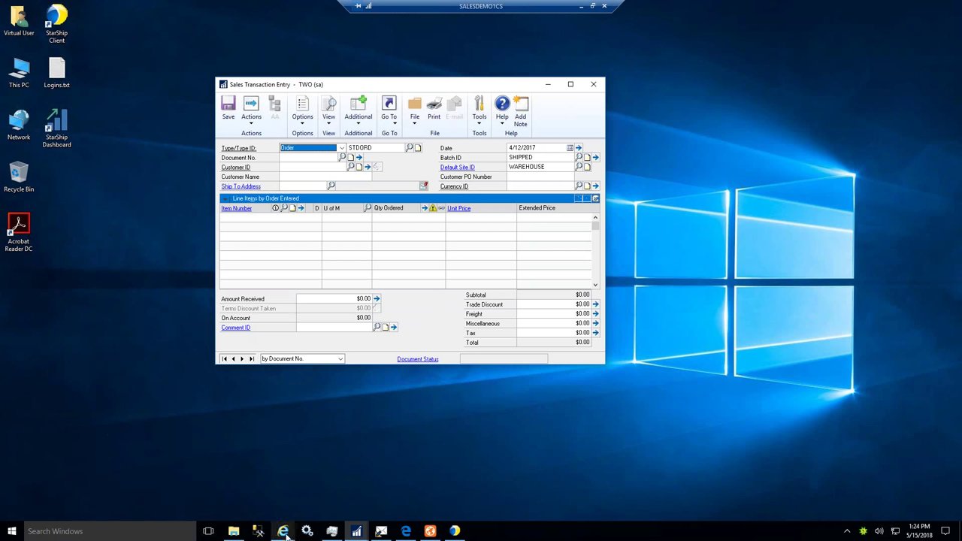
{"action": "mouse_move", "coordinate": [283, 531]}
{"action": "left_click", "coordinate": [331, 492]}
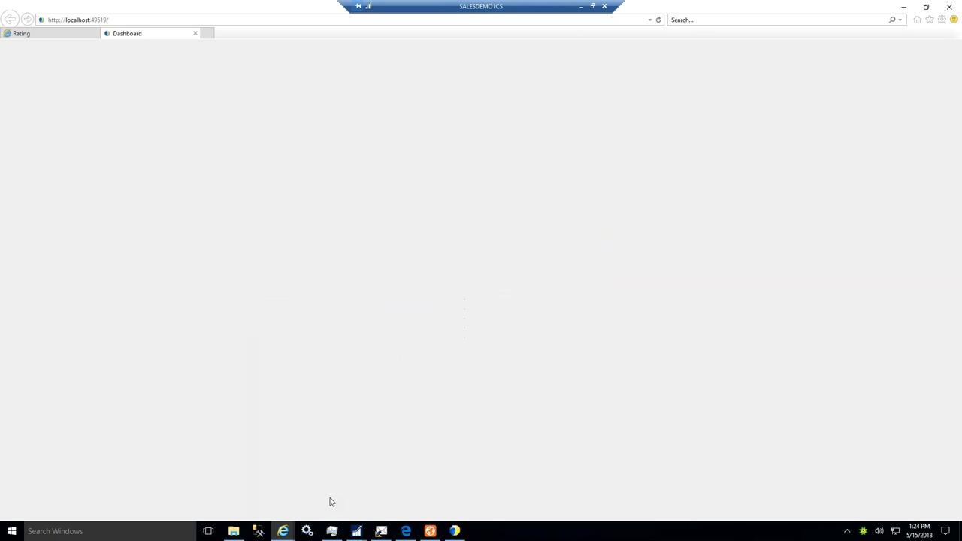
Step: View the web rating page, then preview the Ship Notification - Parcel template in eNotify Template Designer's template manager without opening it
{"action": "left_click", "coordinate": [52, 33]}
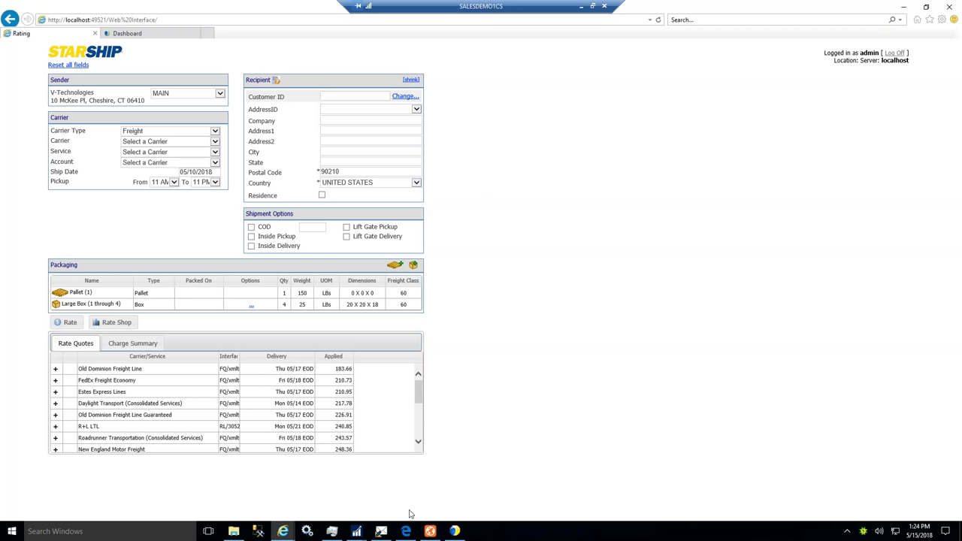
{"action": "left_click", "coordinate": [380, 531]}
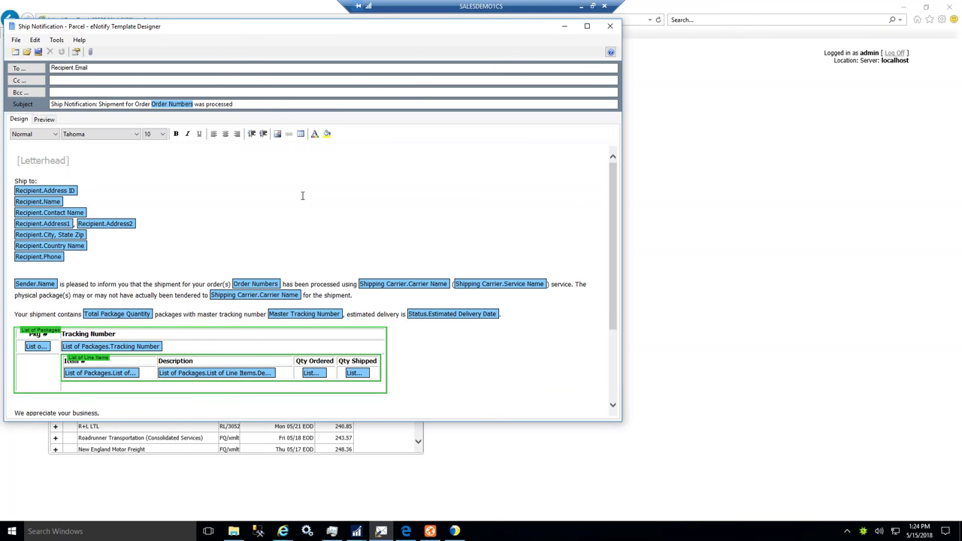
{"action": "left_click", "coordinate": [18, 41]}
{"action": "left_click", "coordinate": [34, 62]}
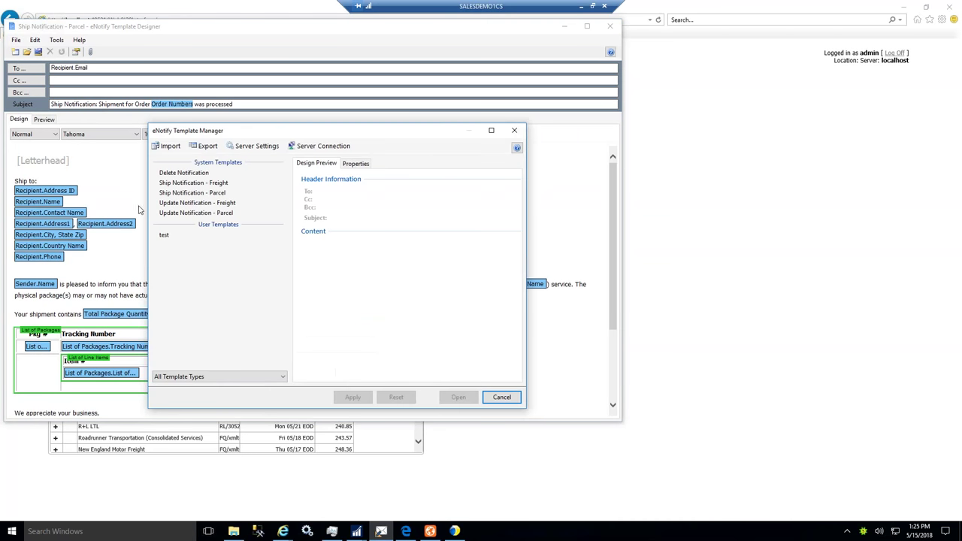
{"action": "left_click", "coordinate": [190, 193]}
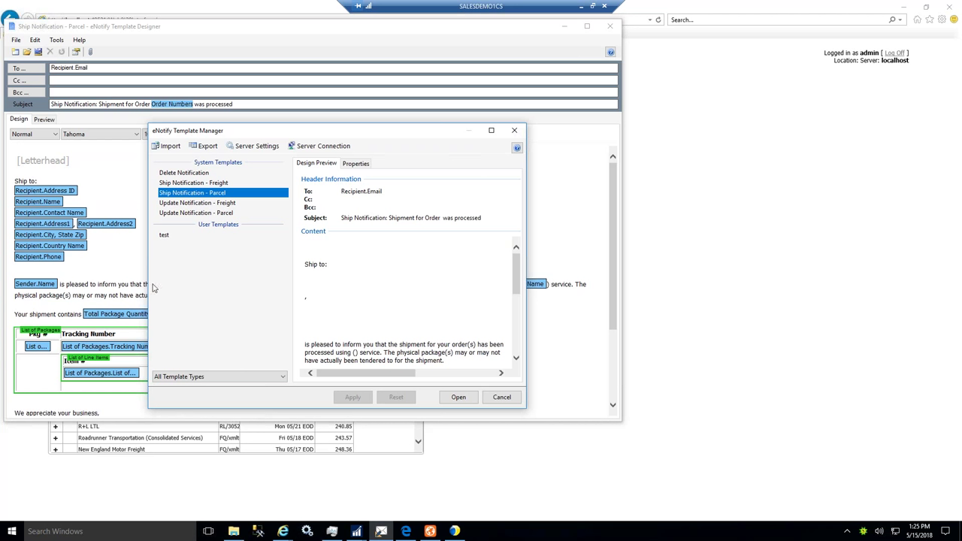
{"action": "left_click", "coordinate": [500, 398]}
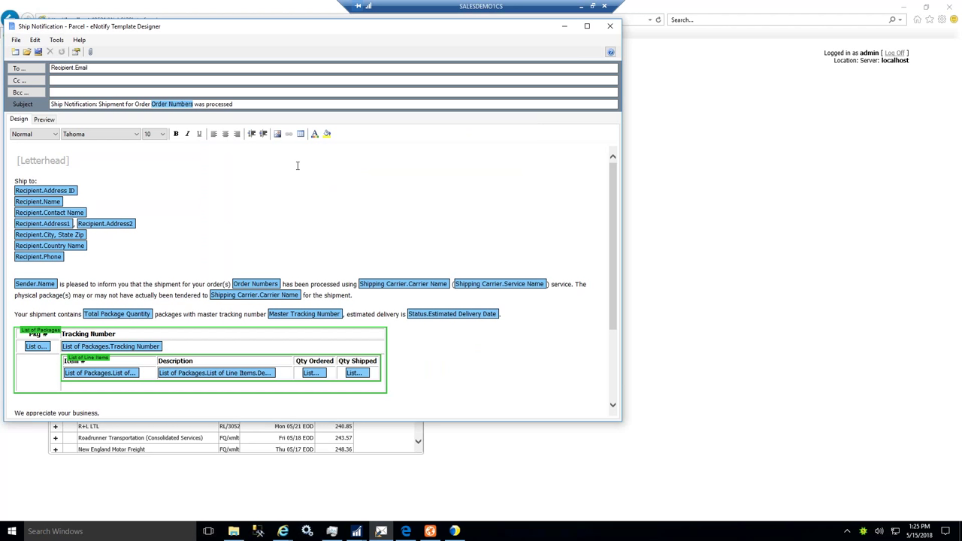
Step: Review the shipment data sources available for a new attachment on the notification template, and cancel without attaching anything
{"action": "left_click", "coordinate": [90, 51]}
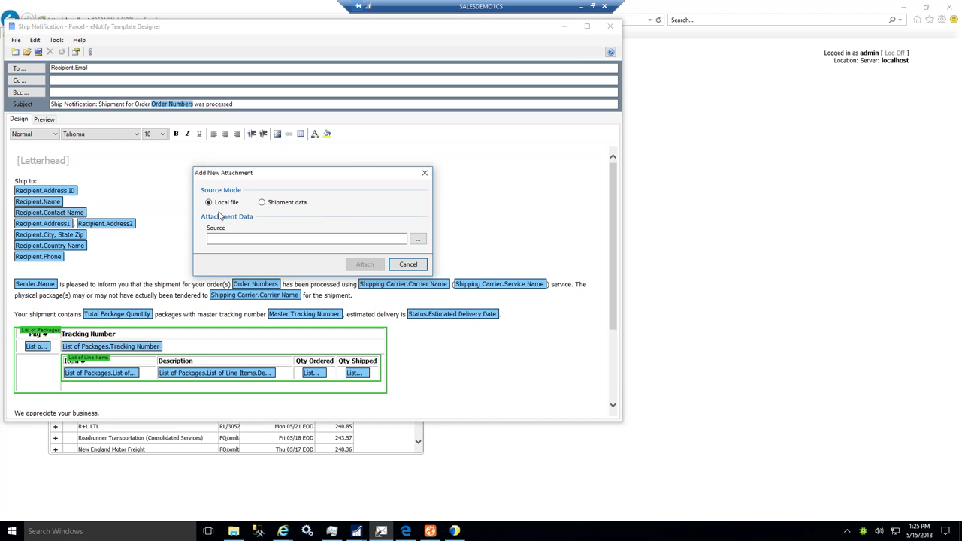
{"action": "left_click", "coordinate": [264, 205]}
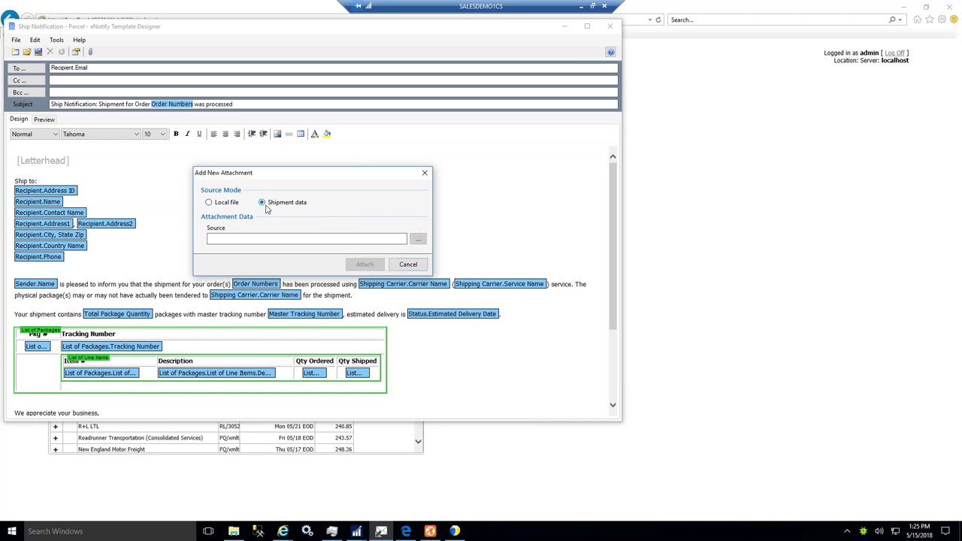
{"action": "left_click", "coordinate": [402, 240]}
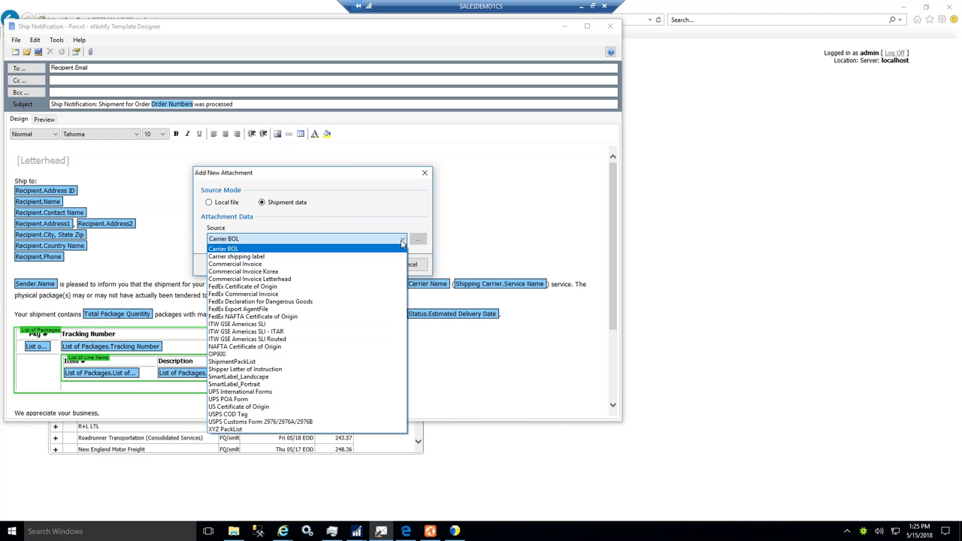
{"action": "left_click", "coordinate": [412, 216]}
{"action": "left_click", "coordinate": [407, 265]}
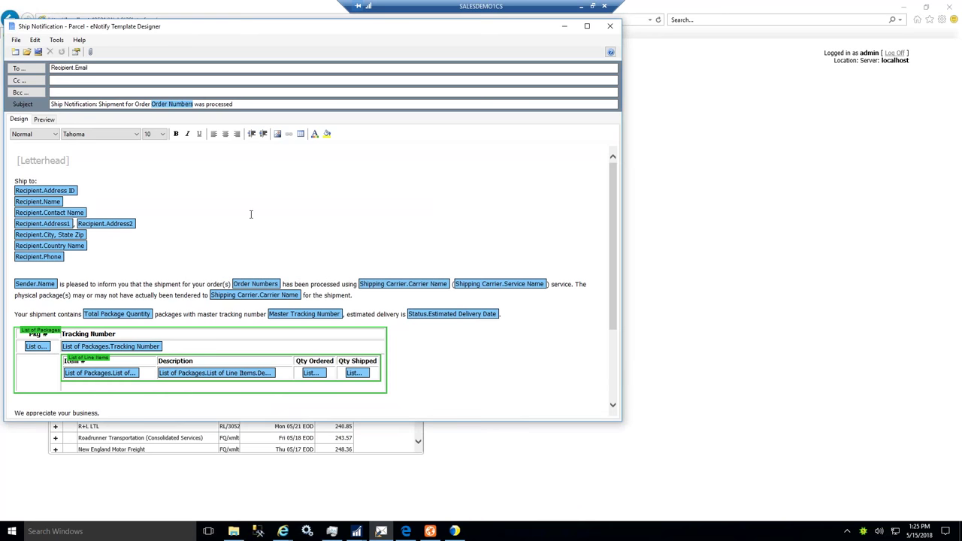
Step: Review the template's properties and custom send schedule options, close them without changes, and minimize the template designer
{"action": "left_click", "coordinate": [77, 51]}
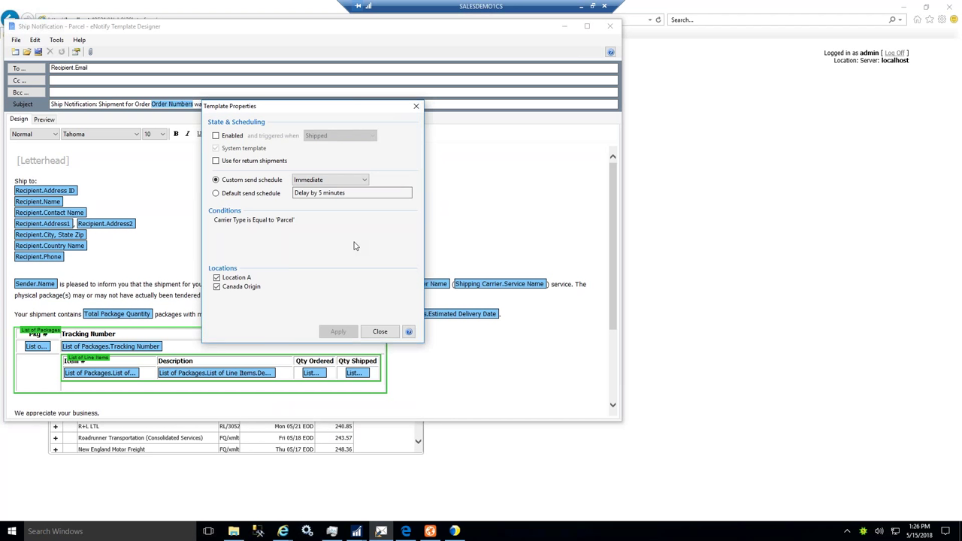
{"action": "left_click", "coordinate": [364, 181]}
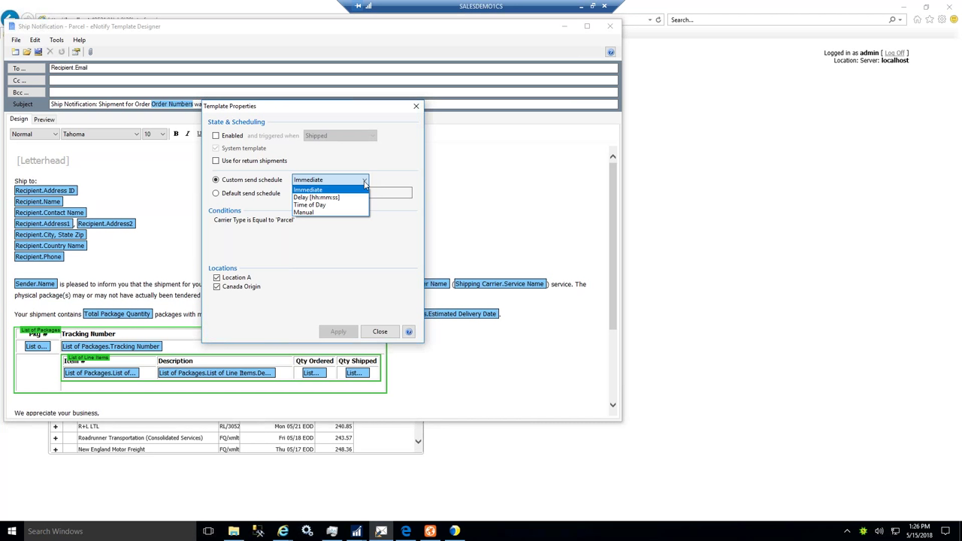
{"action": "left_click", "coordinate": [396, 166]}
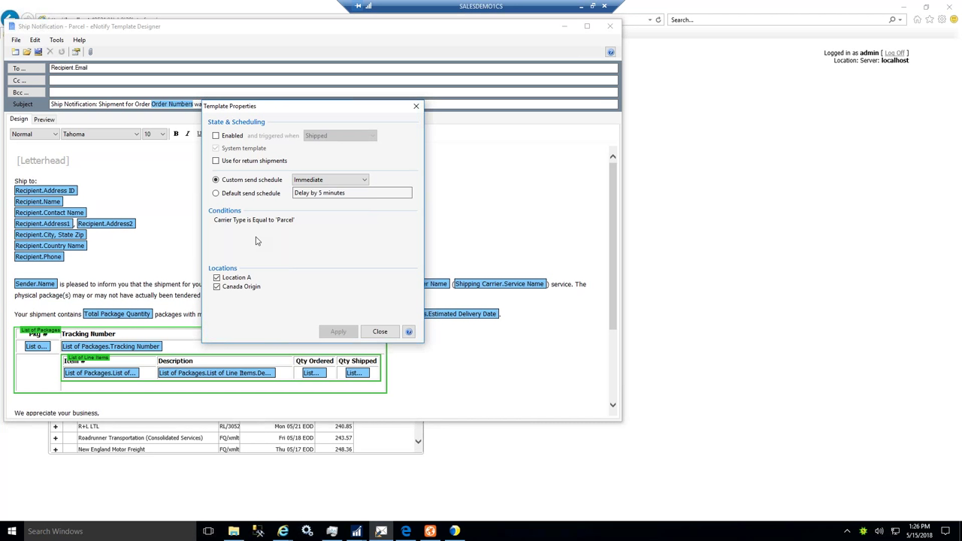
{"action": "left_click", "coordinate": [380, 332]}
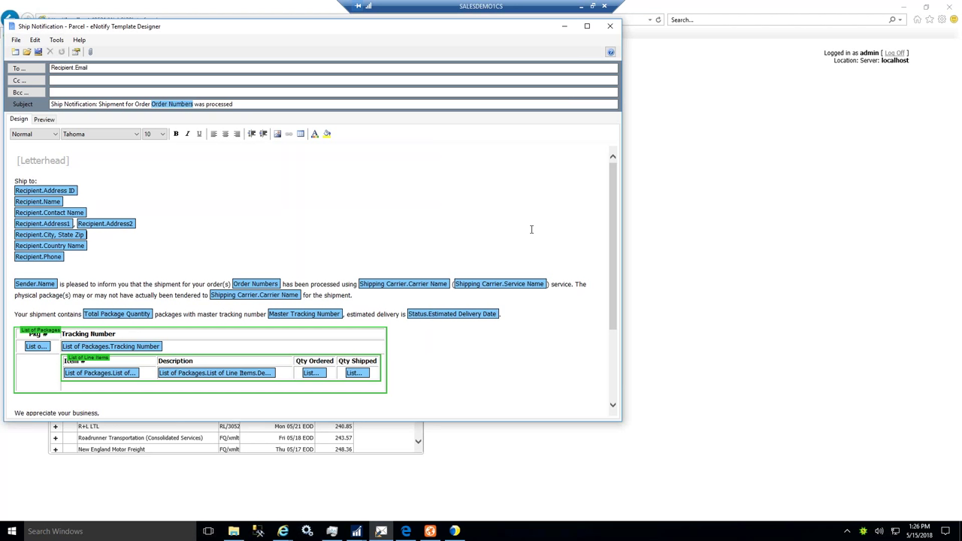
{"action": "left_click", "coordinate": [566, 27]}
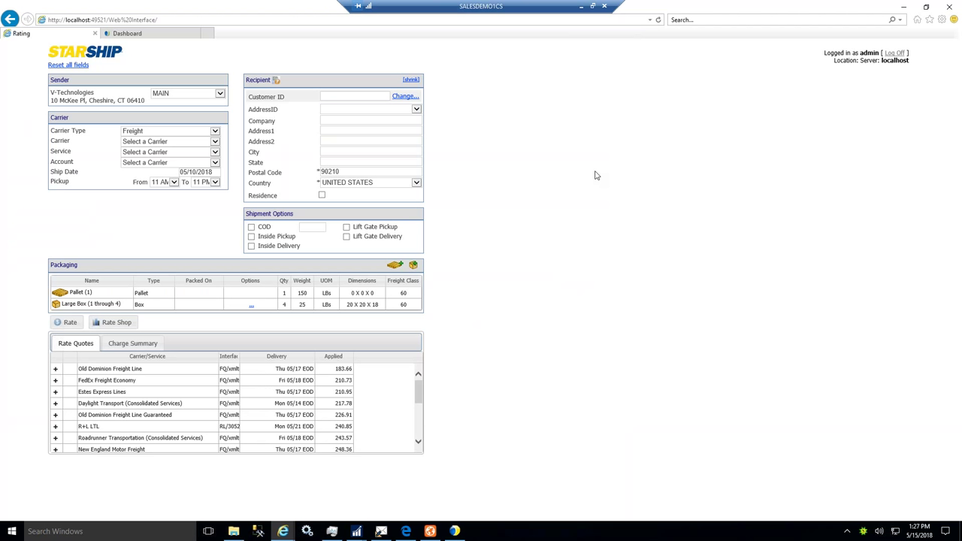
Step: Return to the StarShip Dashboard and examine the searchable properties for finding shipments, closing the search without running it
{"action": "left_click", "coordinate": [148, 35]}
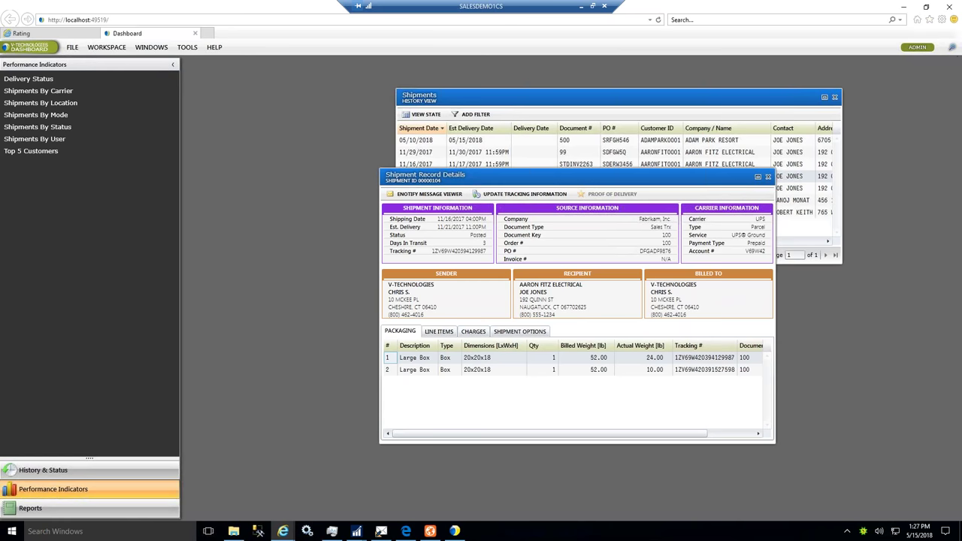
{"action": "key", "text": "ctrl+f"}
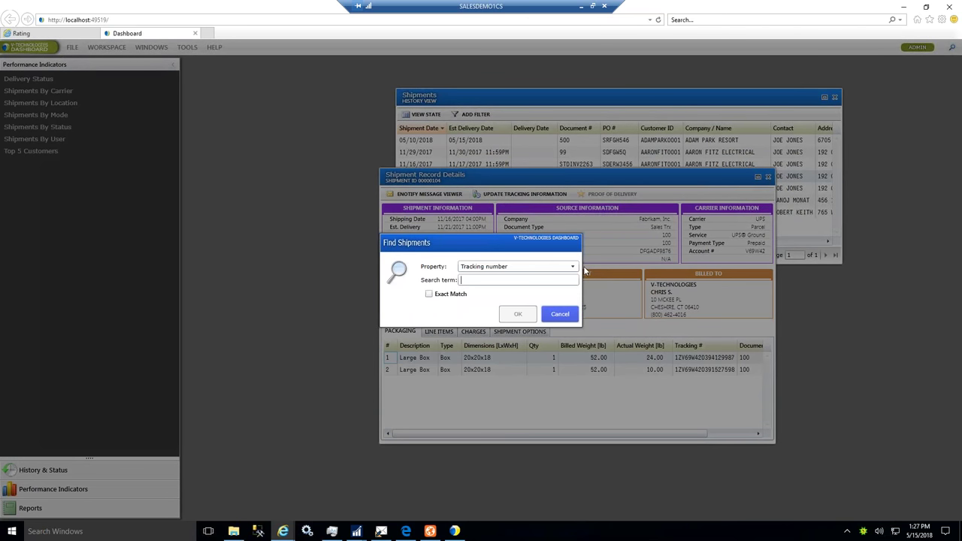
{"action": "key", "text": "alt+Down"}
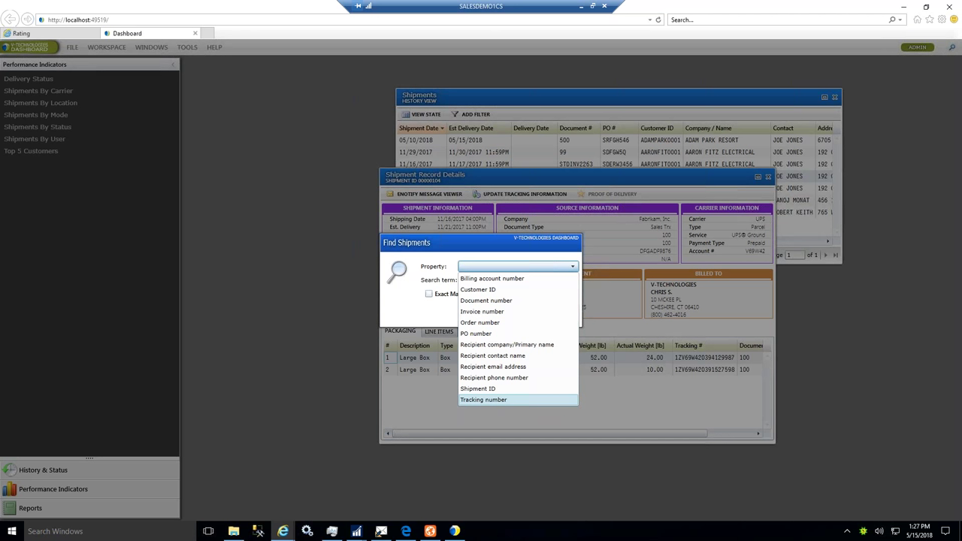
{"action": "left_click", "coordinate": [483, 399]}
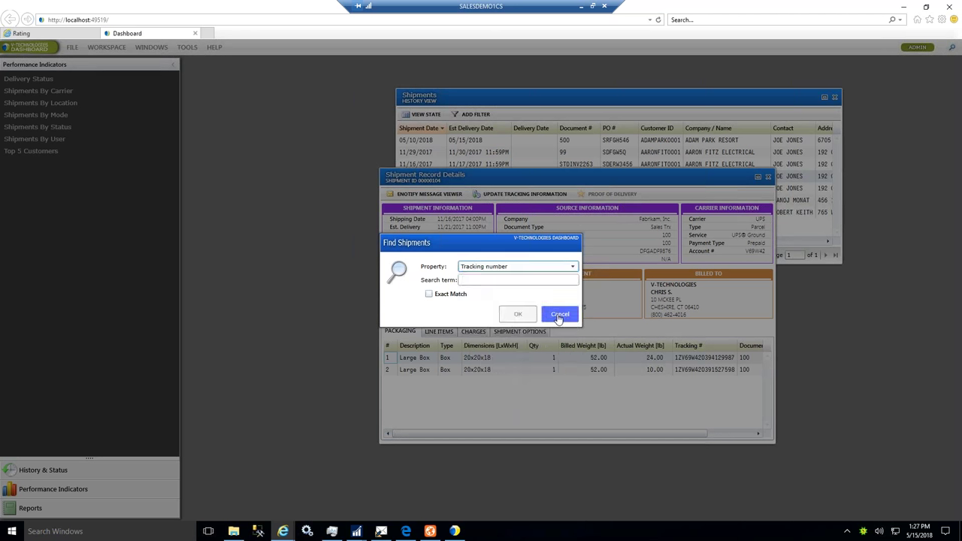
{"action": "left_click", "coordinate": [560, 314]}
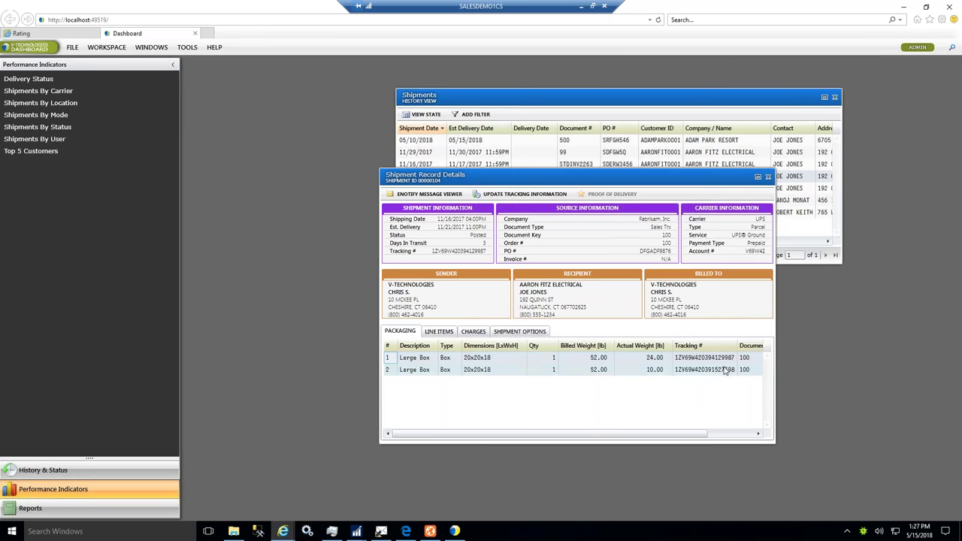
Step: Review the shipment record's line items, charges, shipment options and packaging, and view the list of available dashboard reports
{"action": "left_click", "coordinate": [444, 332]}
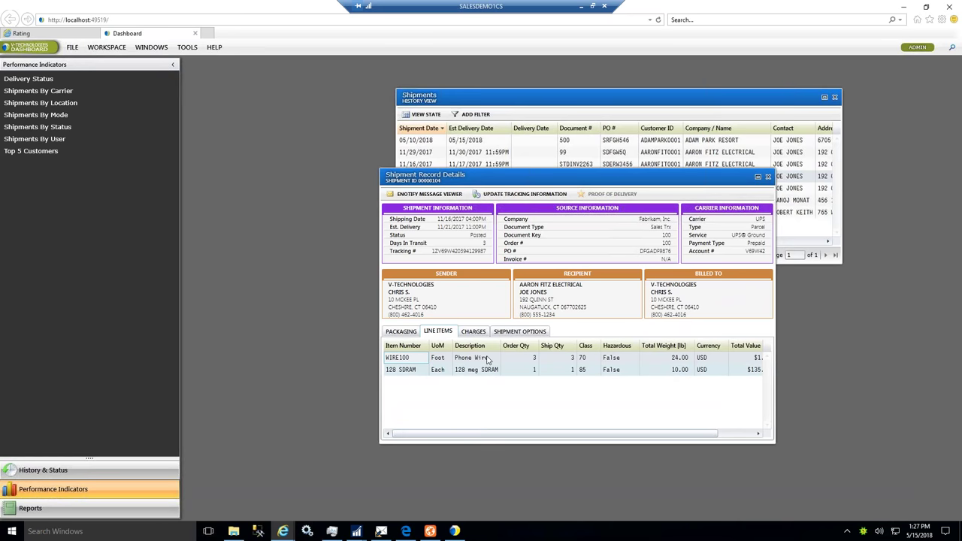
{"action": "left_click", "coordinate": [472, 332]}
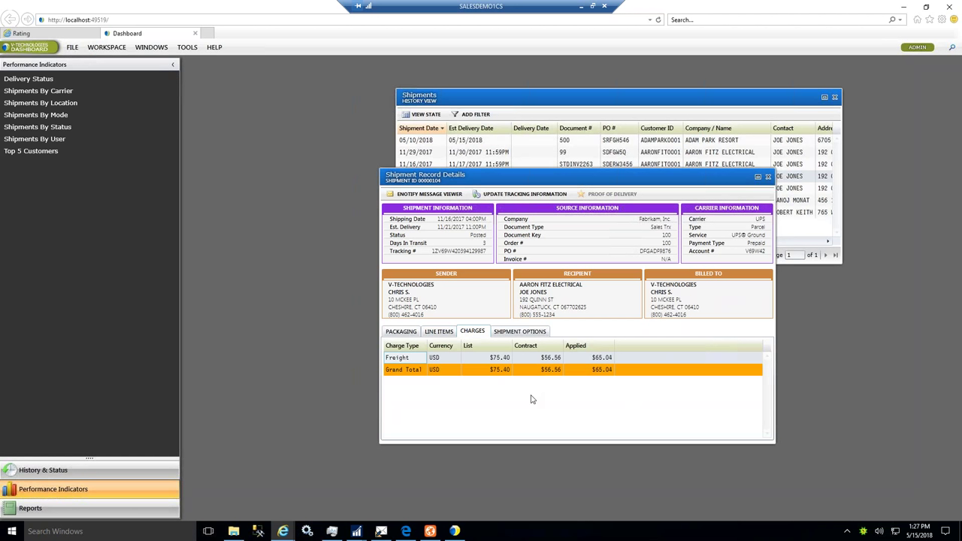
{"action": "left_click", "coordinate": [524, 337]}
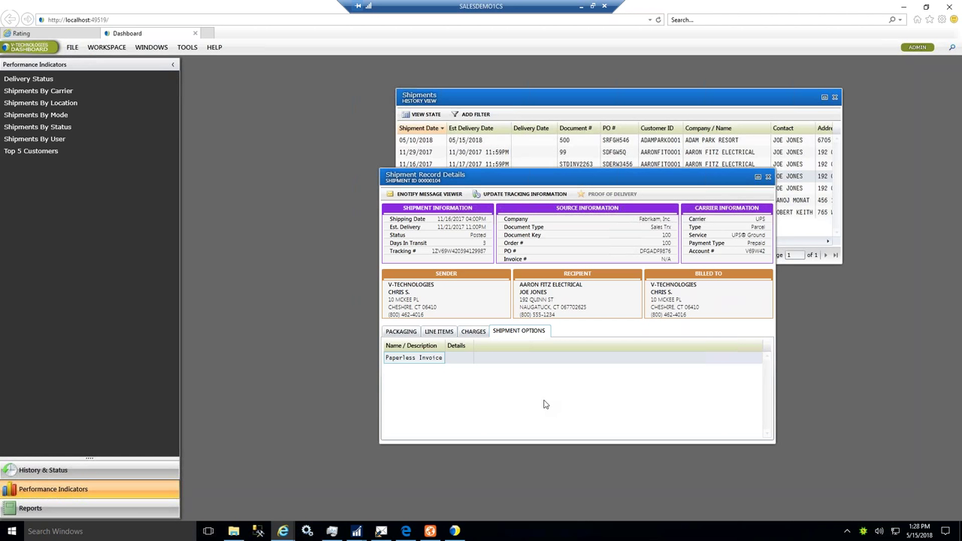
{"action": "left_click", "coordinate": [400, 331]}
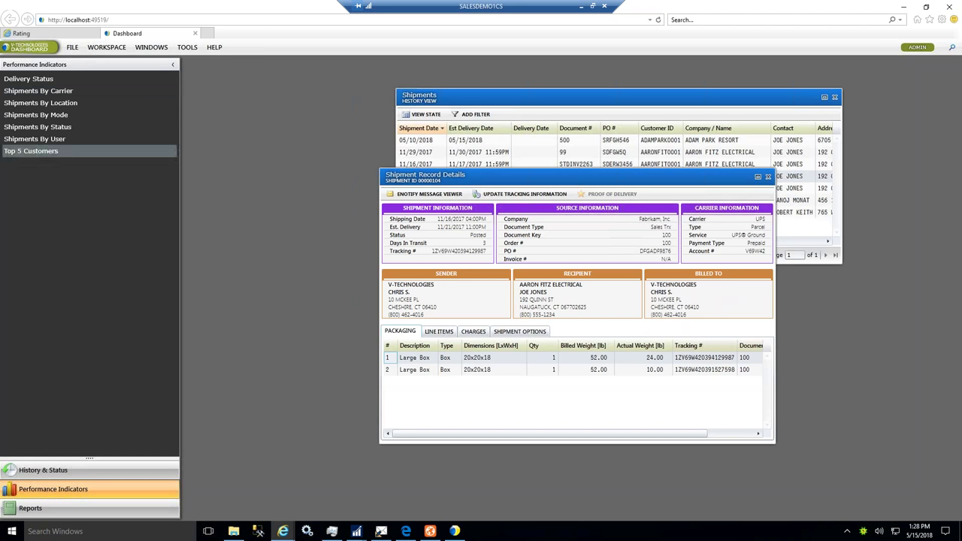
{"action": "left_click", "coordinate": [37, 510]}
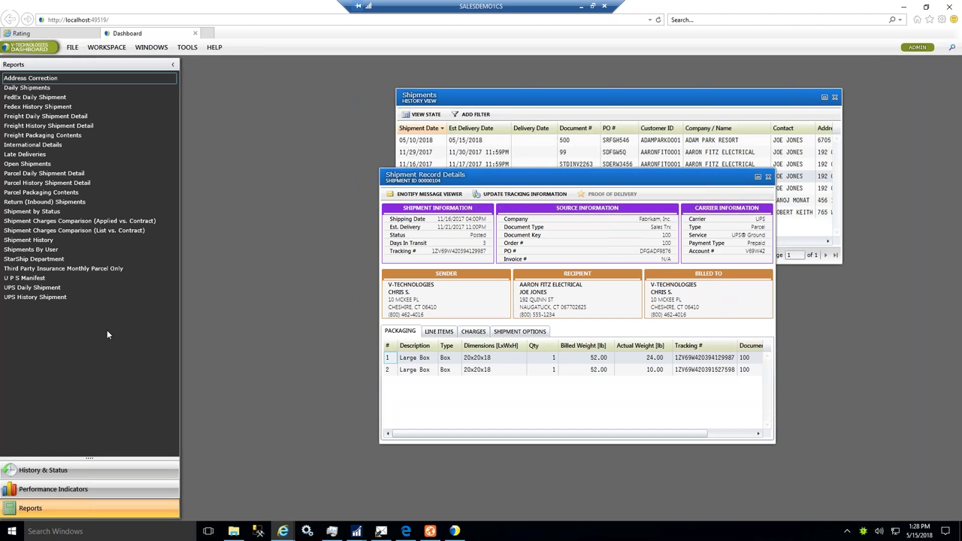
Step: Switch to the StarShip client, minimizing Internet Explorer and the Sales Transaction Entry window
{"action": "left_click", "coordinate": [902, 7]}
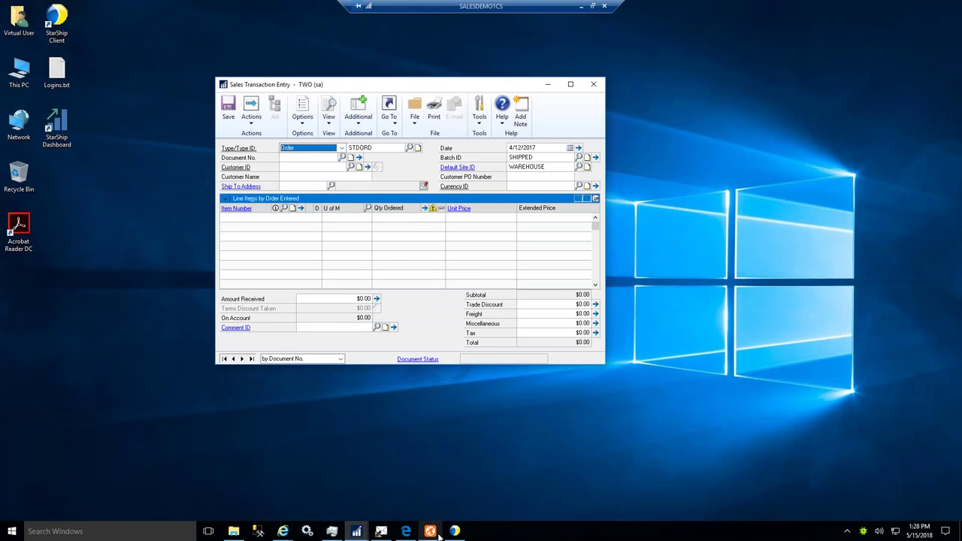
{"action": "left_click", "coordinate": [455, 531]}
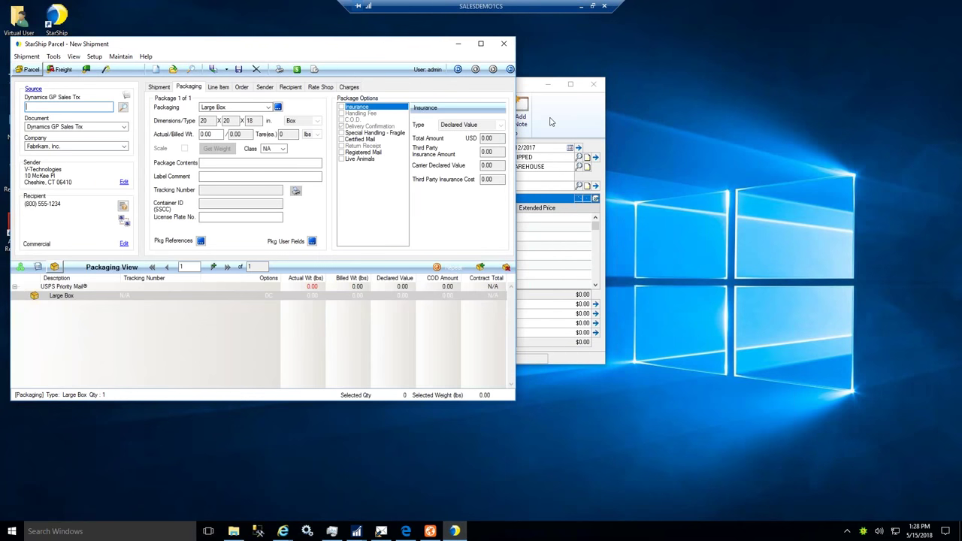
{"action": "left_click", "coordinate": [549, 85]}
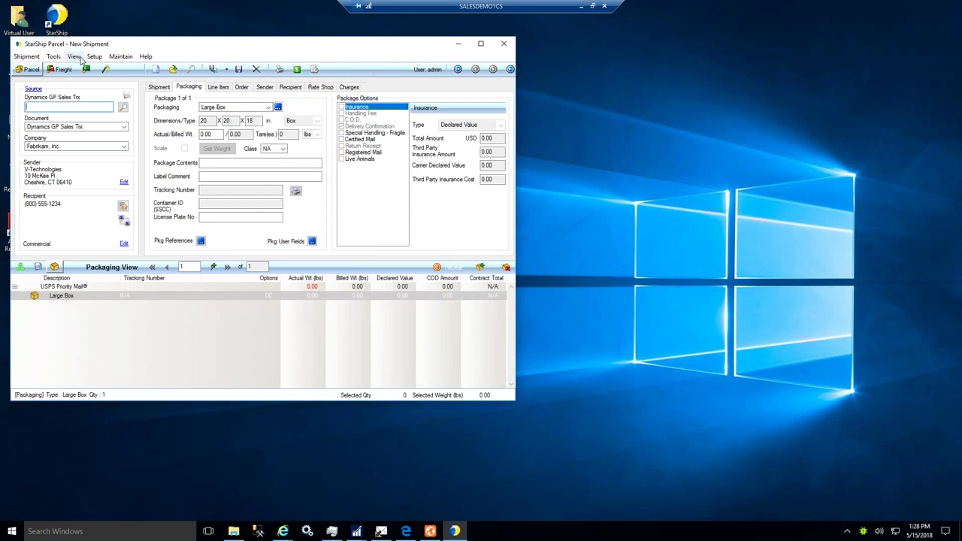
Step: Set up a shipment export template named test that exports automatically on post to the Desktop folder for all carriers
{"action": "left_click", "coordinate": [57, 59]}
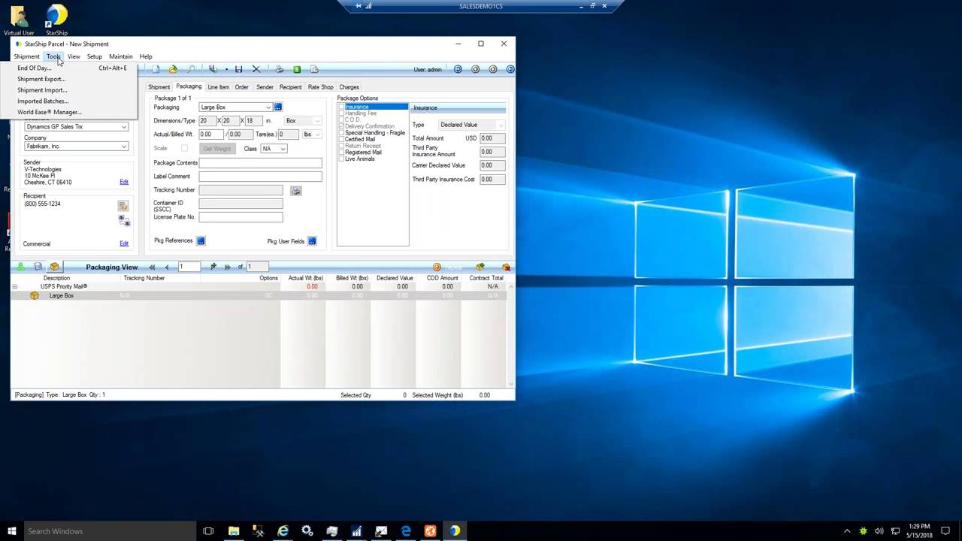
{"action": "left_click", "coordinate": [55, 79]}
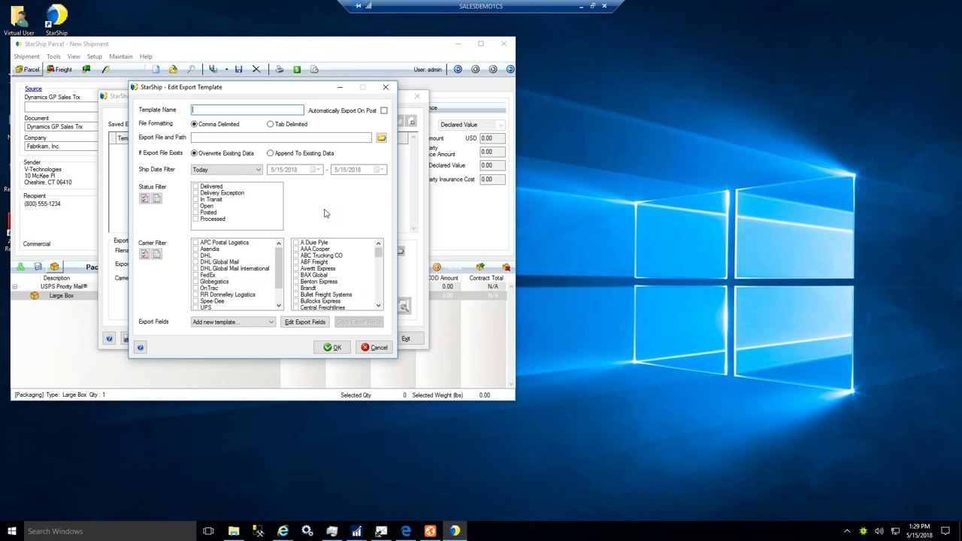
{"action": "type", "text": "test"}
{"action": "left_click", "coordinate": [383, 111]}
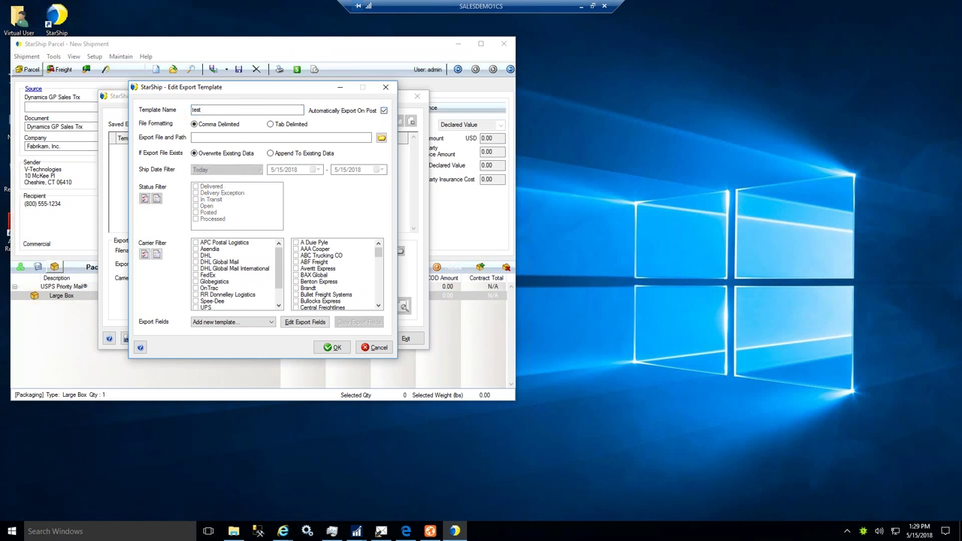
{"action": "left_click", "coordinate": [381, 137]}
{"action": "left_click", "coordinate": [454, 235]}
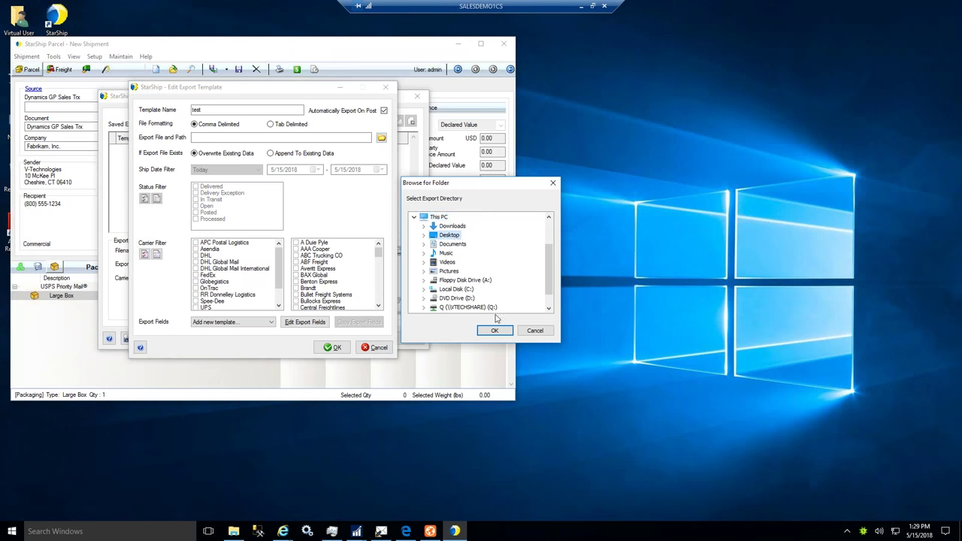
{"action": "left_click", "coordinate": [495, 332]}
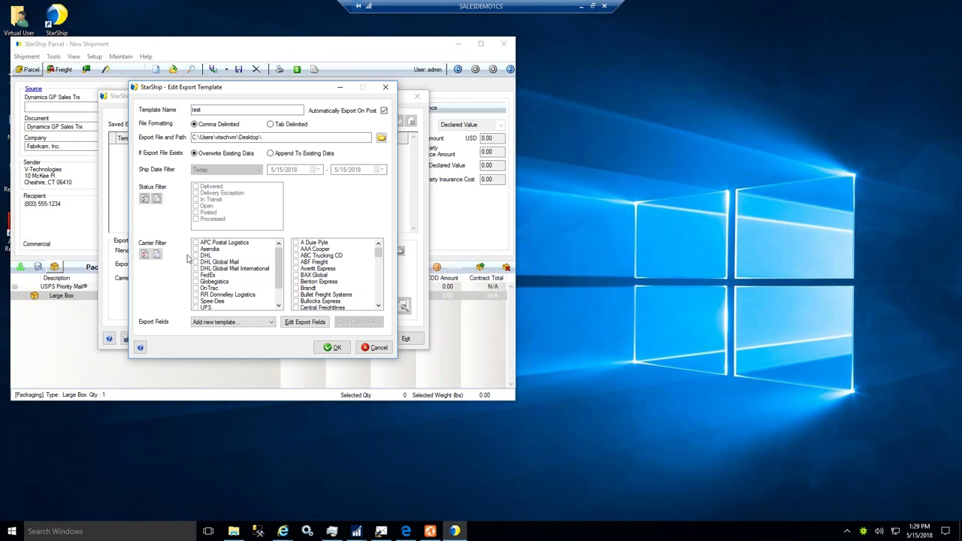
{"action": "left_click", "coordinate": [145, 256]}
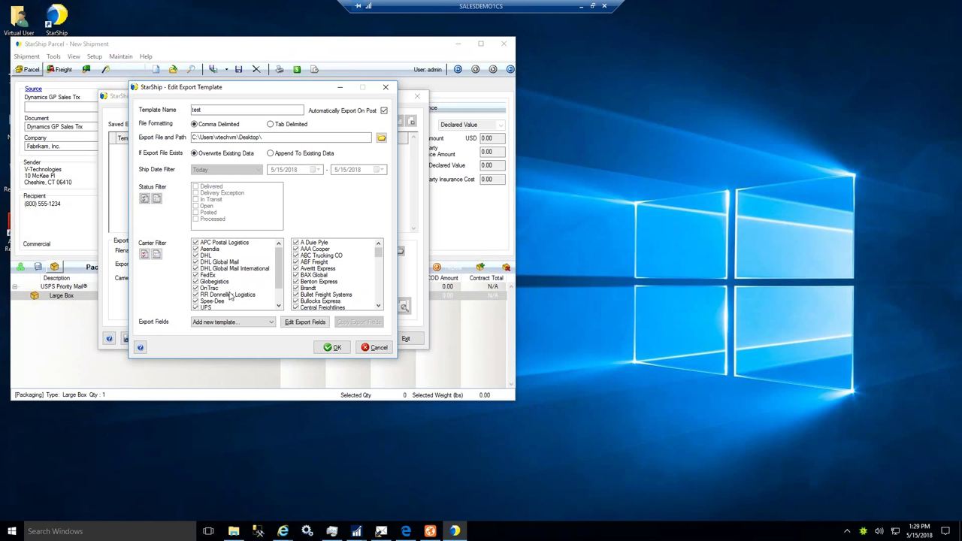
Step: Define an export field set named teszt with the line item UserFields and DistributionList, review the field order, and discard it
{"action": "left_click", "coordinate": [307, 327]}
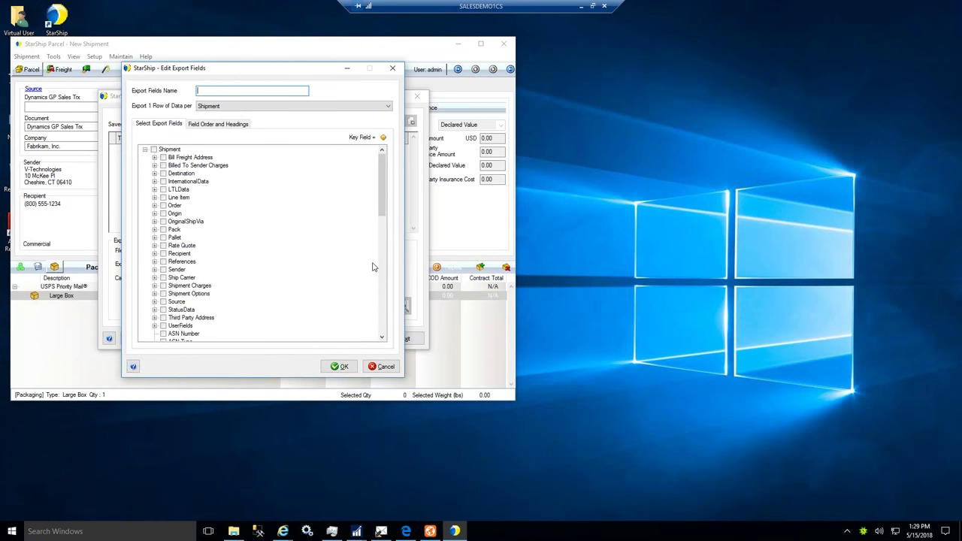
{"action": "type", "text": "teszt"}
{"action": "left_click", "coordinate": [154, 197]}
{"action": "left_click", "coordinate": [173, 189]}
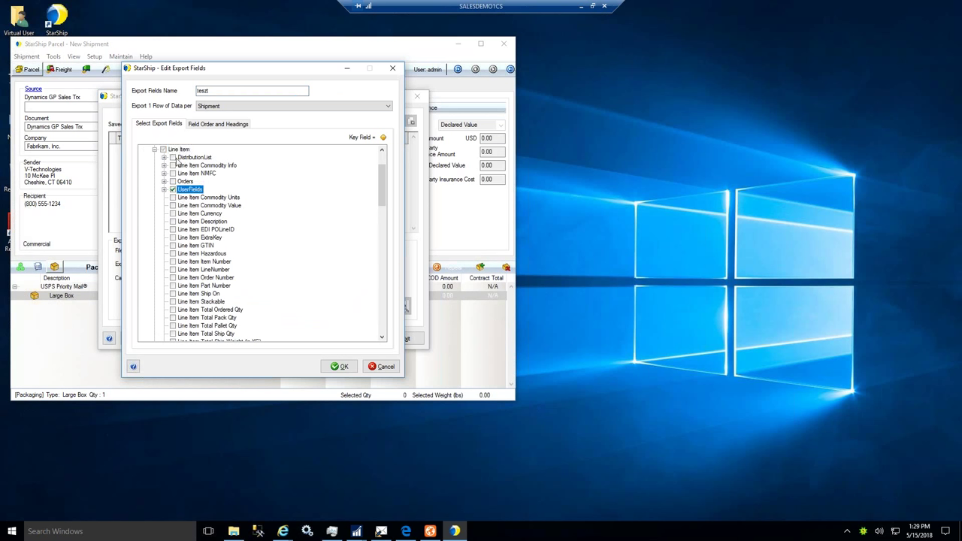
{"action": "left_click", "coordinate": [173, 158]}
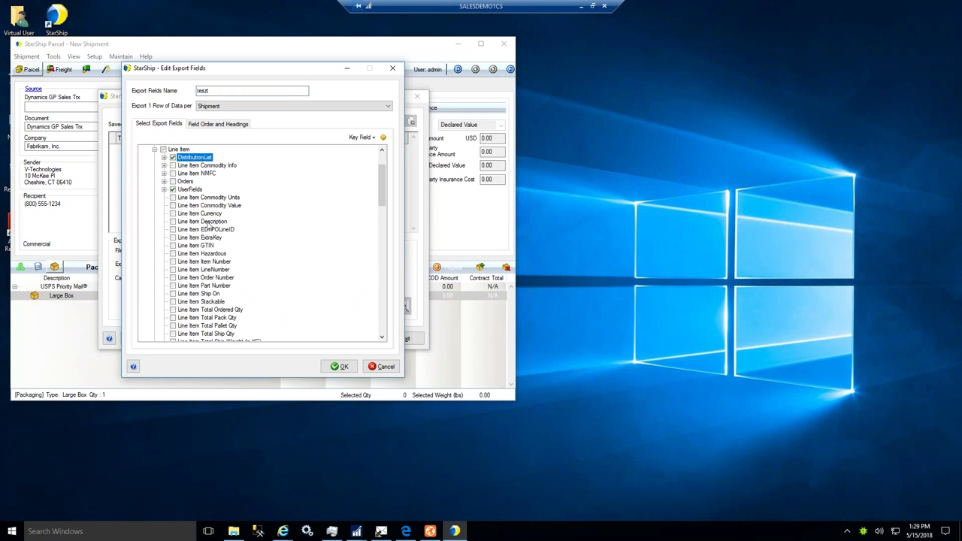
{"action": "left_click", "coordinate": [207, 127]}
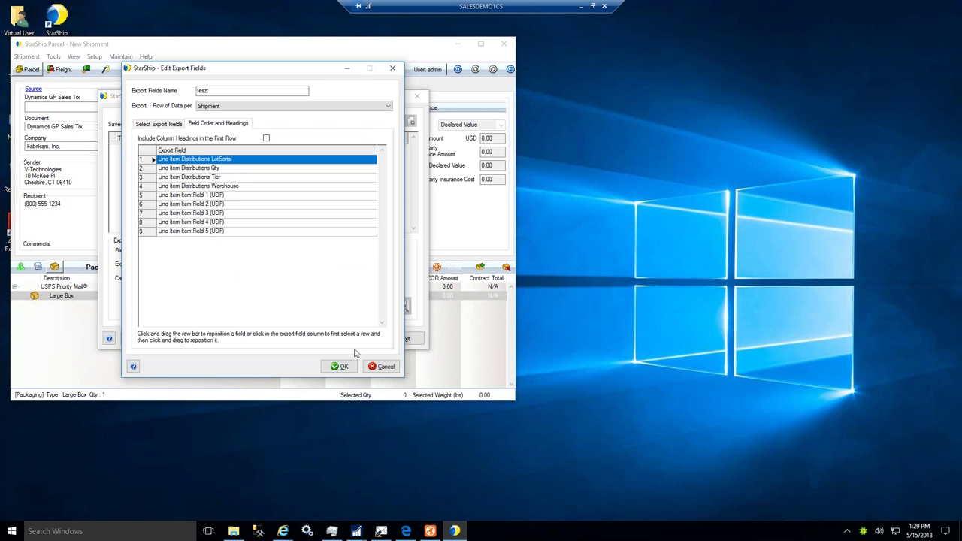
{"action": "left_click", "coordinate": [384, 366]}
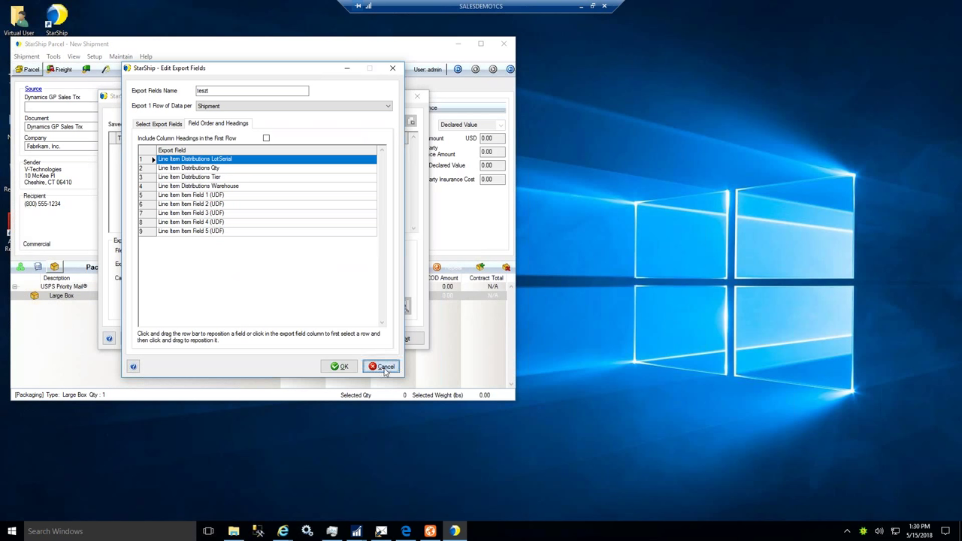